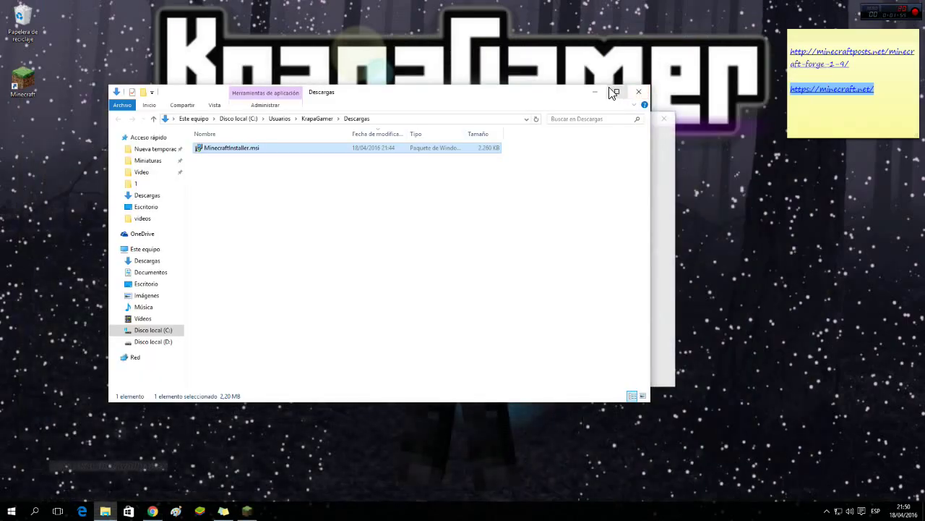
Step: Minimize the Descargas window and set the launcher profile to use version release 1.9
click(594, 92)
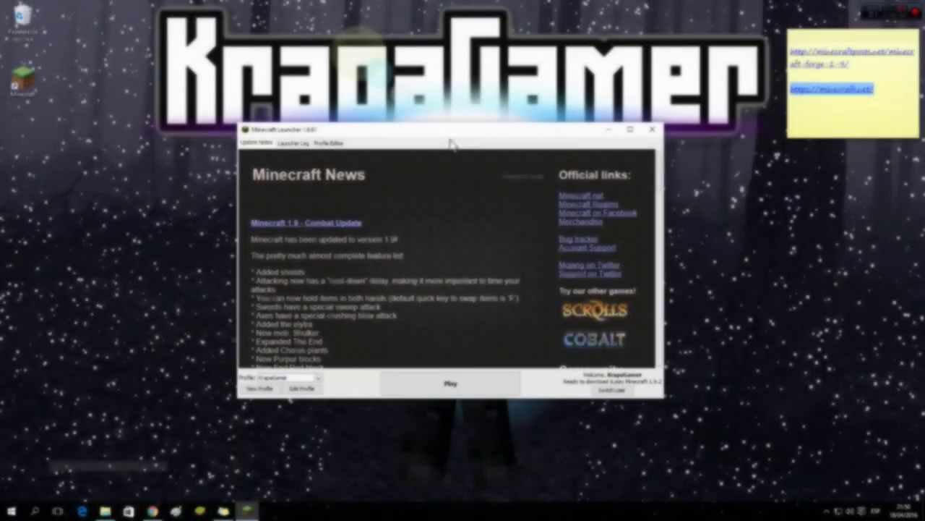
mouse_move(454, 127)
mouse_down()
mouse_move(498, 131)
mouse_move(450, 124)
mouse_up()
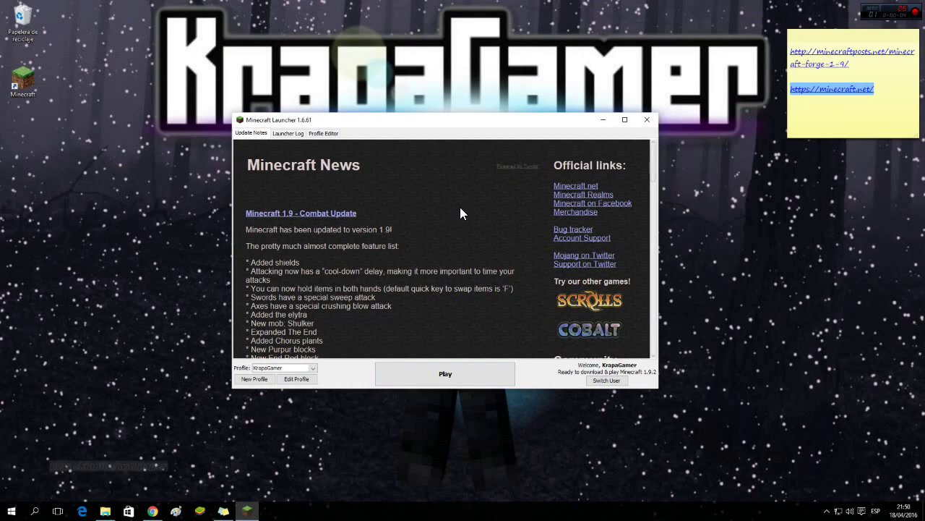
click(285, 368)
click(281, 368)
click(299, 380)
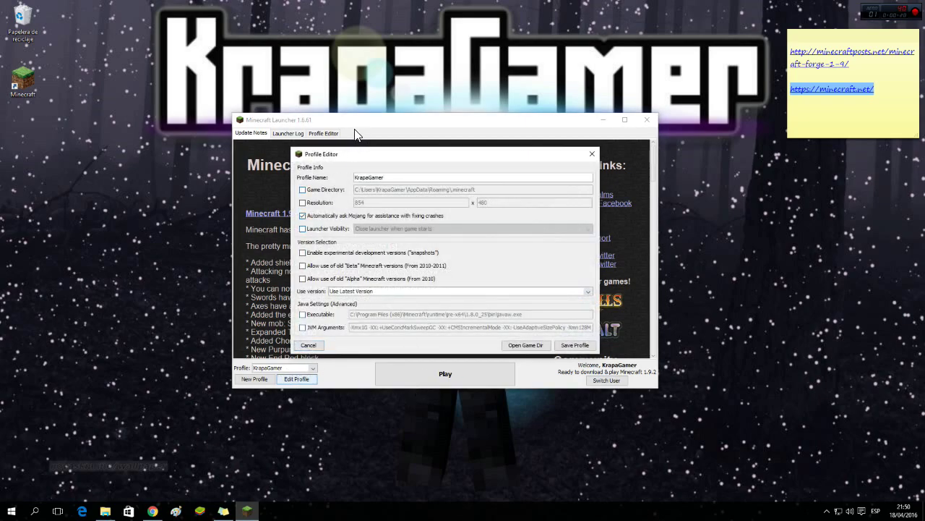
click(371, 295)
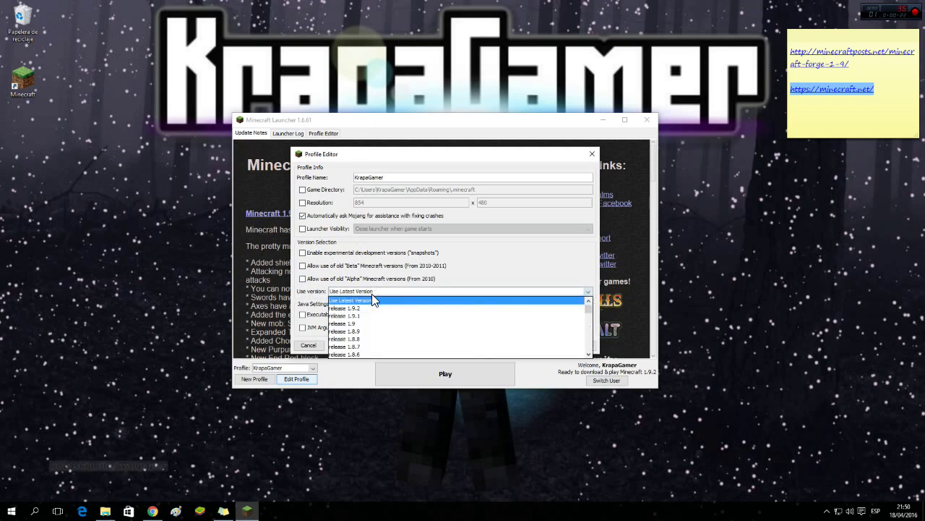
click(362, 322)
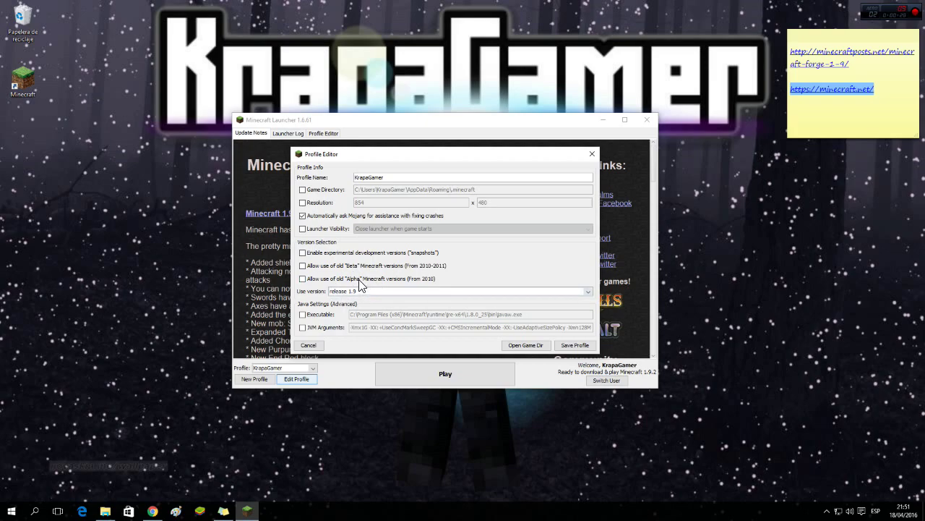
click(303, 202)
drag(370, 203, 344, 203)
click(302, 203)
Step: Enable custom JVM arguments for the profile, set the maximum memory to -Xmx8G, and save the profile
click(303, 327)
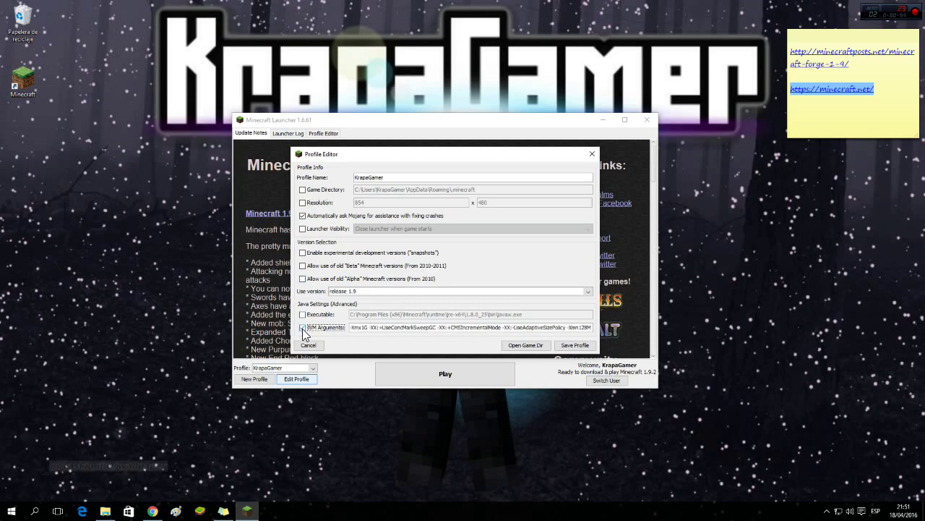
click(366, 331)
text(8)
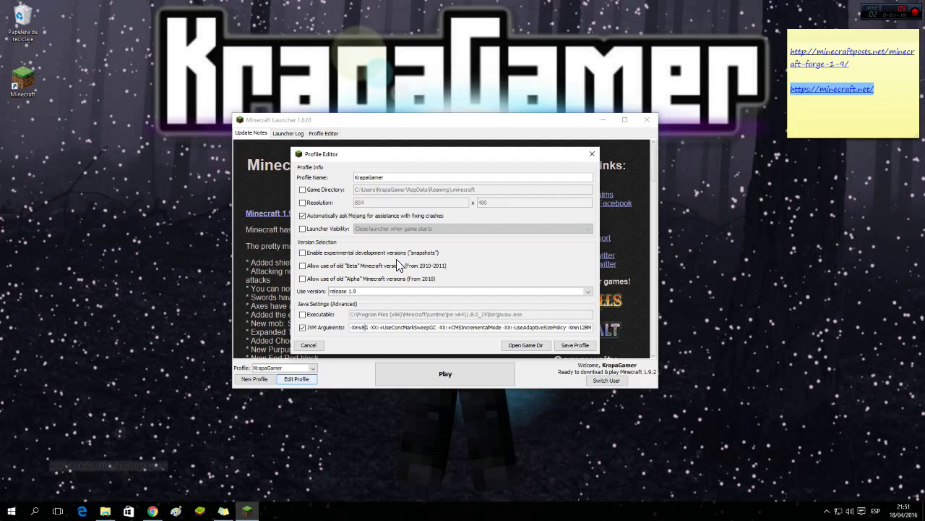
click(582, 346)
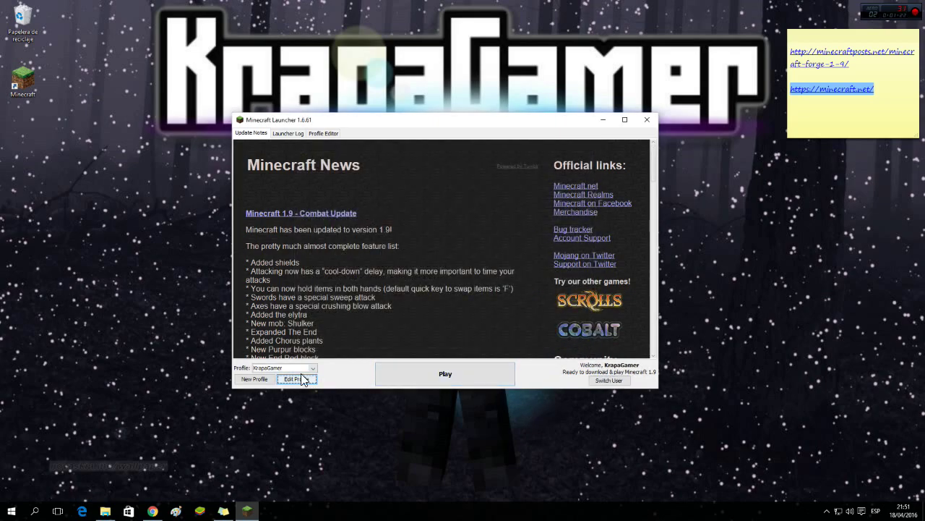
Step: Recheck the saved profile's version and JVM arguments, save it again, and start the game
click(297, 380)
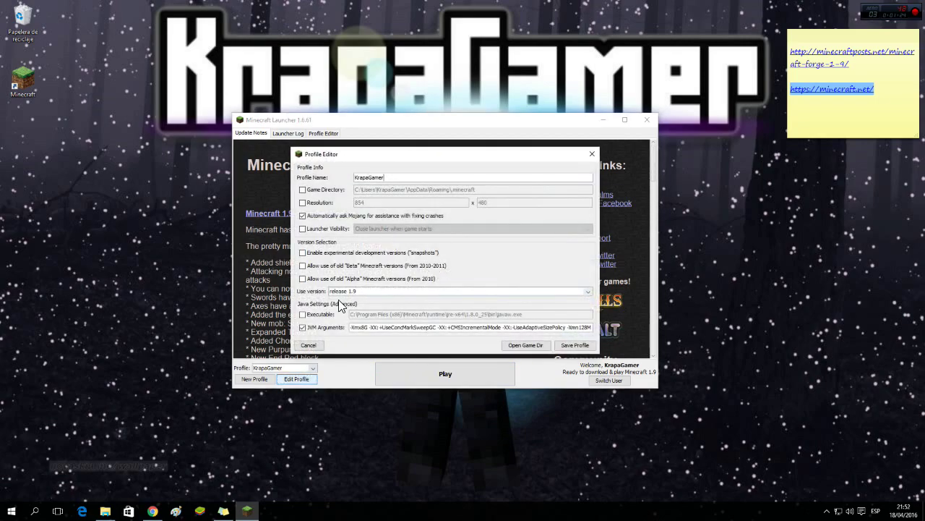
click(582, 345)
click(296, 379)
click(575, 345)
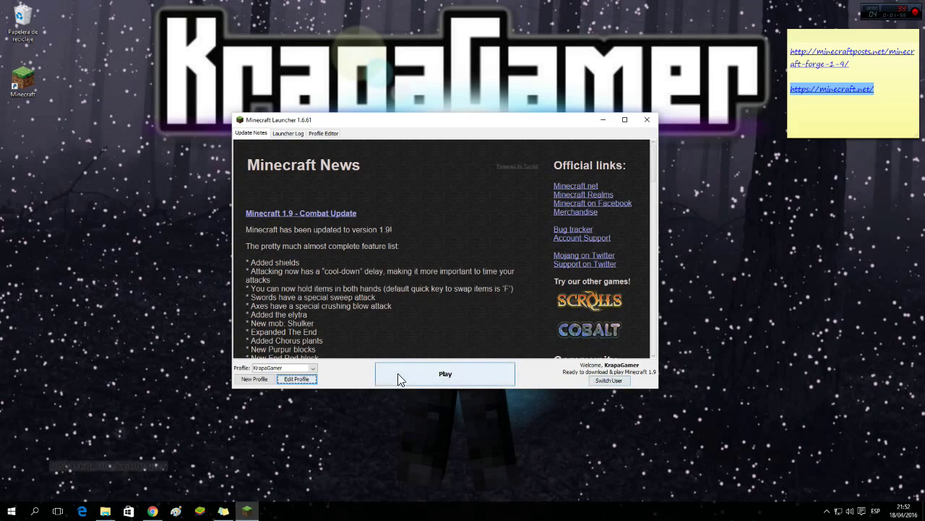
click(496, 372)
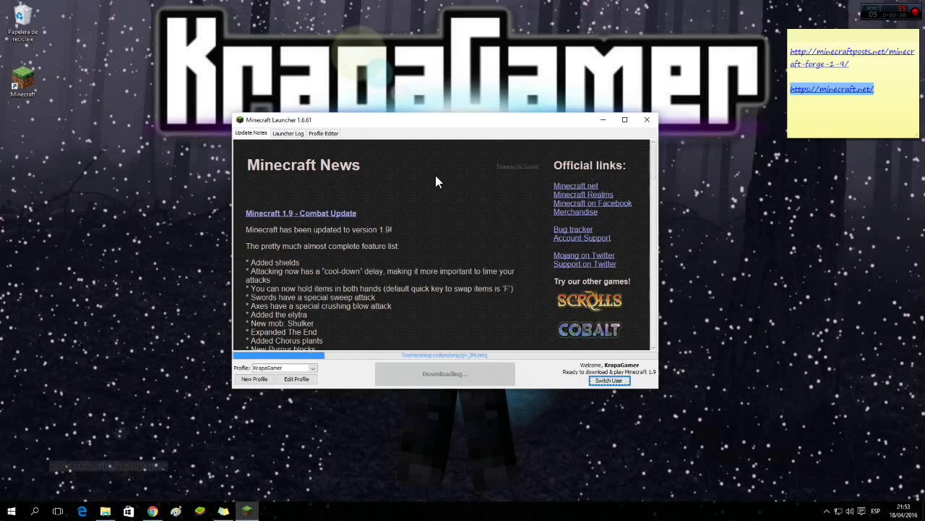
Step: Unpin BlueStacks App Player, Microsoft Edge and Tienda from the taskbar while the game downloads
drag(476, 124, 489, 163)
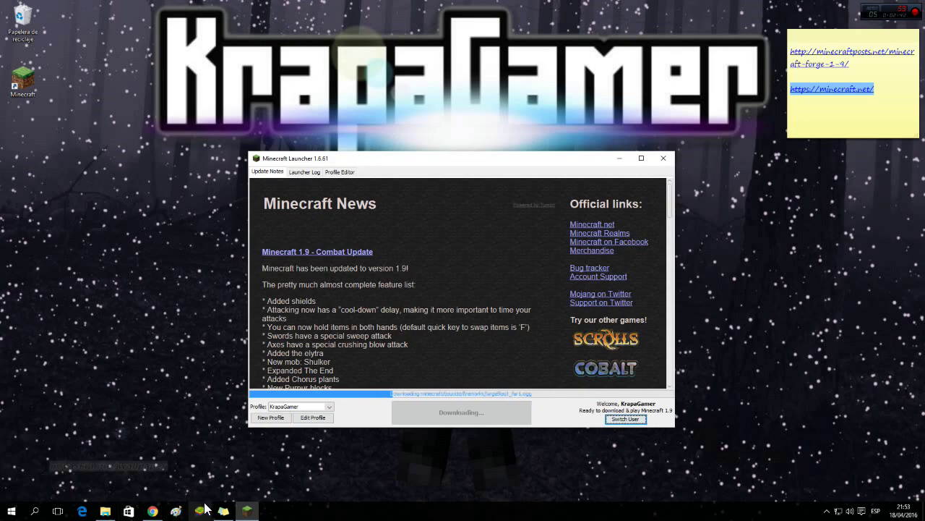
right_click(200, 509)
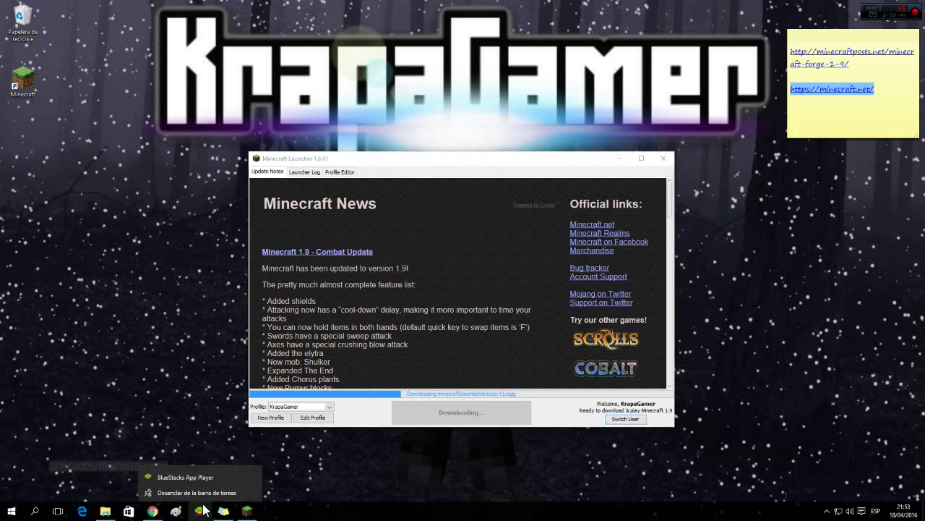
click(195, 491)
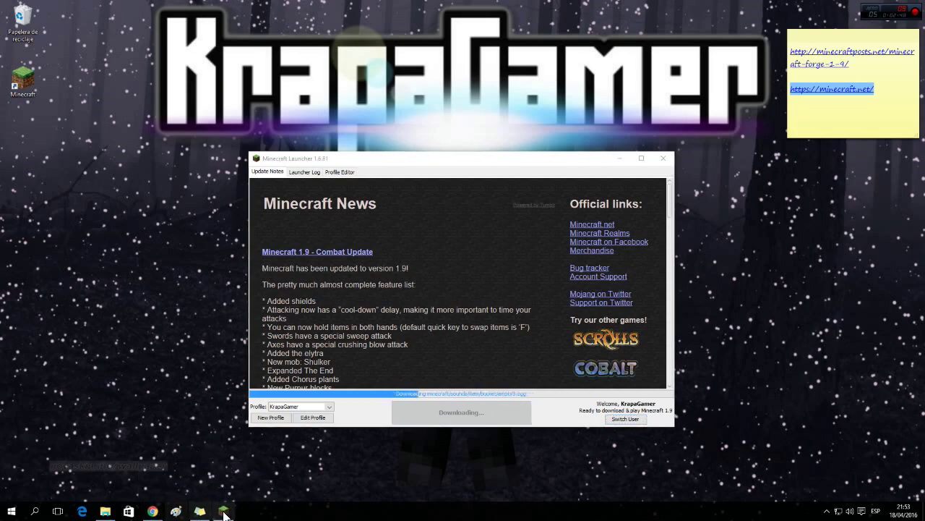
right_click(81, 510)
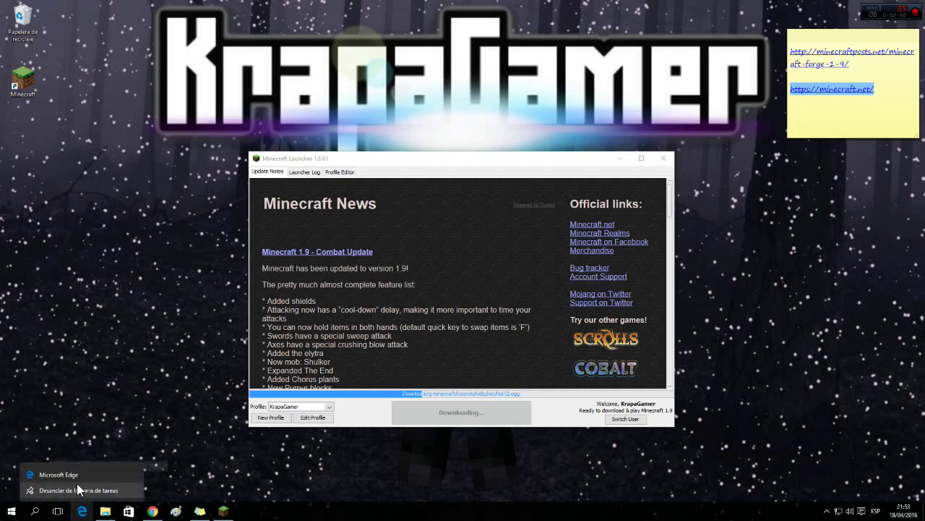
click(76, 490)
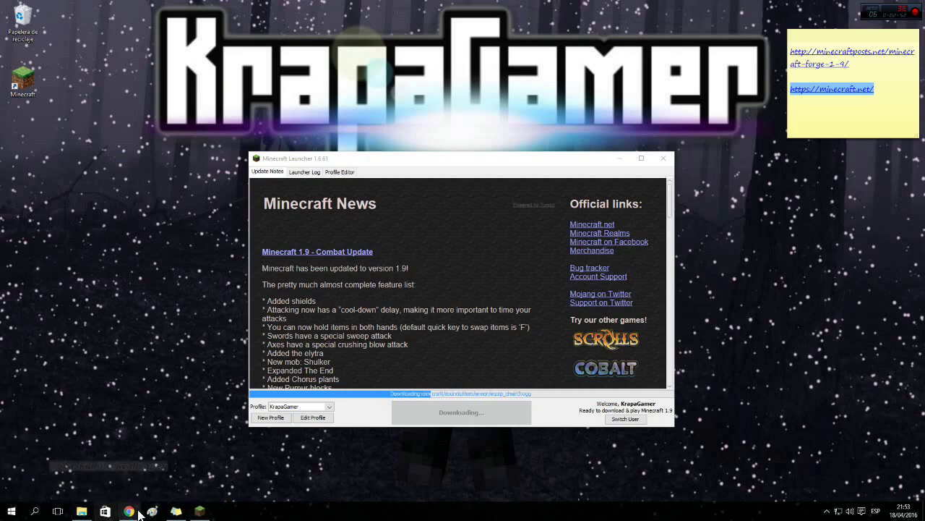
right_click(102, 512)
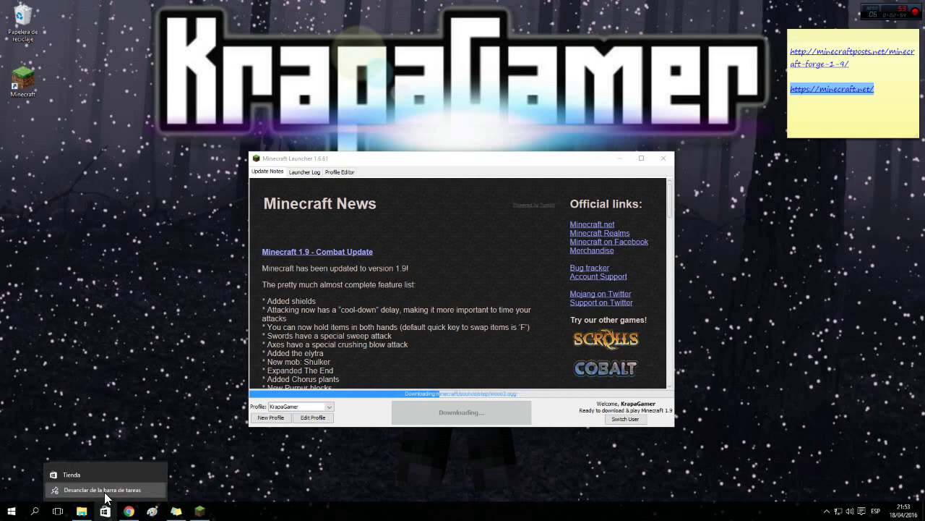
click(109, 490)
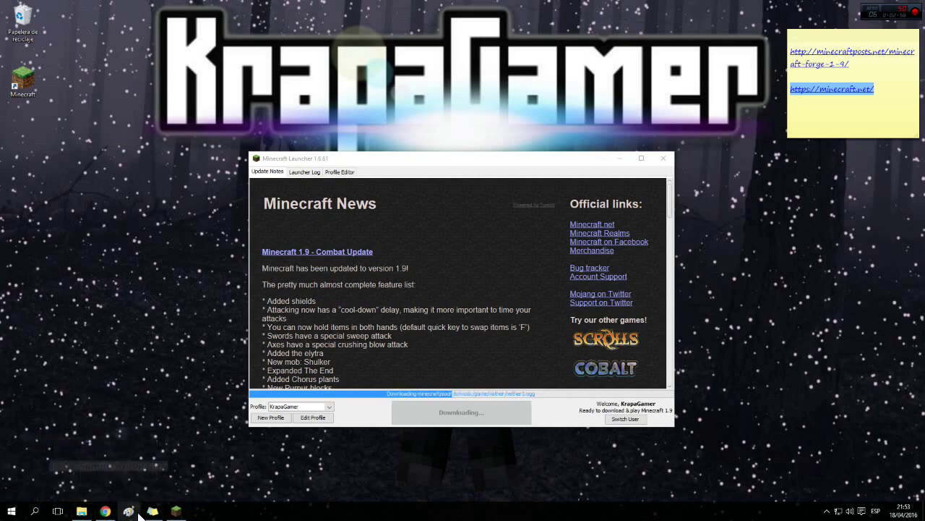
mouse_move(154, 513)
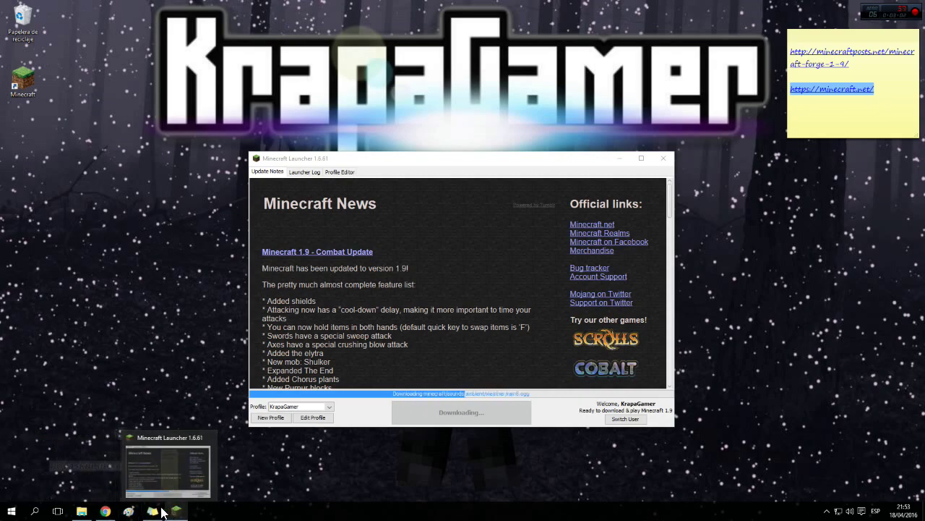
mouse_move(472, 161)
mouse_down()
mouse_move(387, 163)
mouse_move(479, 150)
mouse_up()
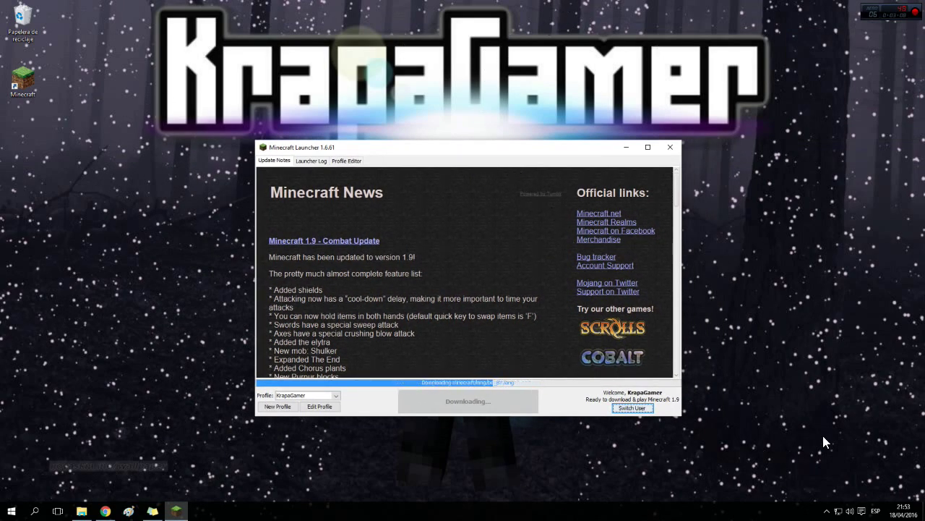
click(826, 511)
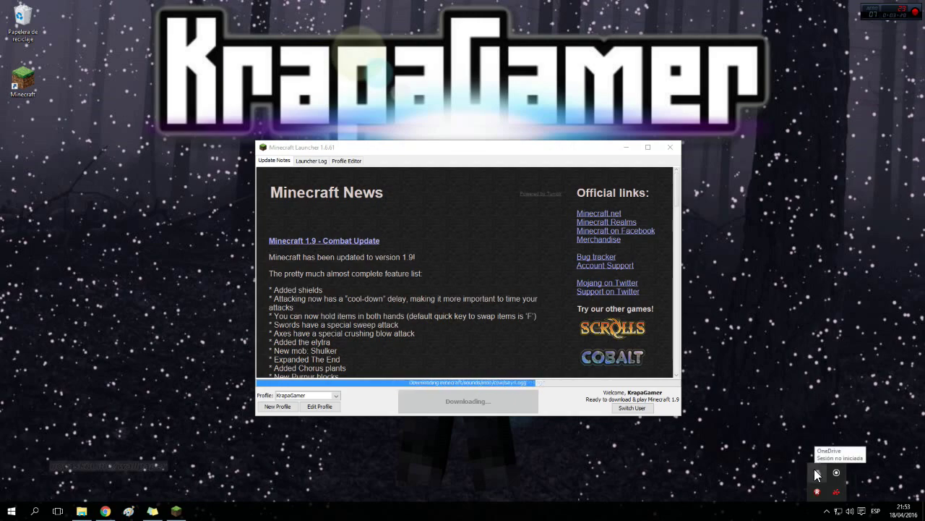
click(827, 509)
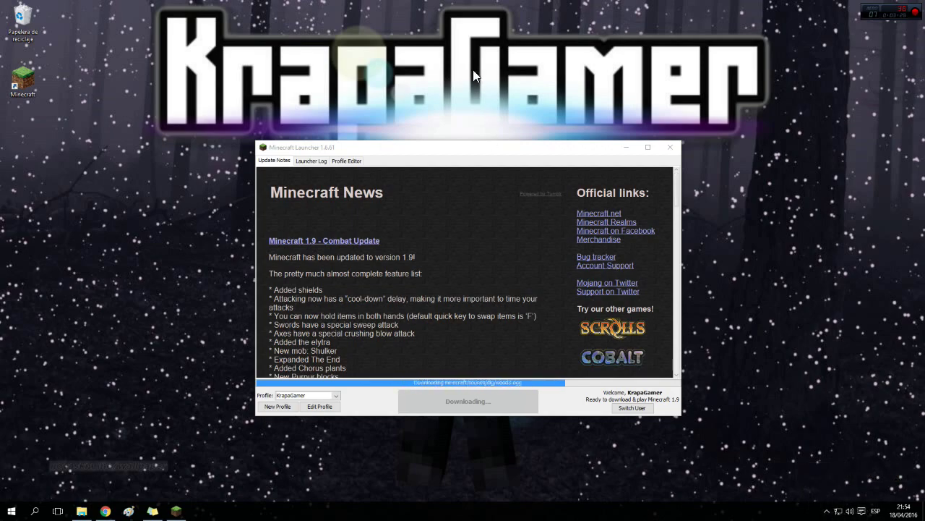
click(284, 142)
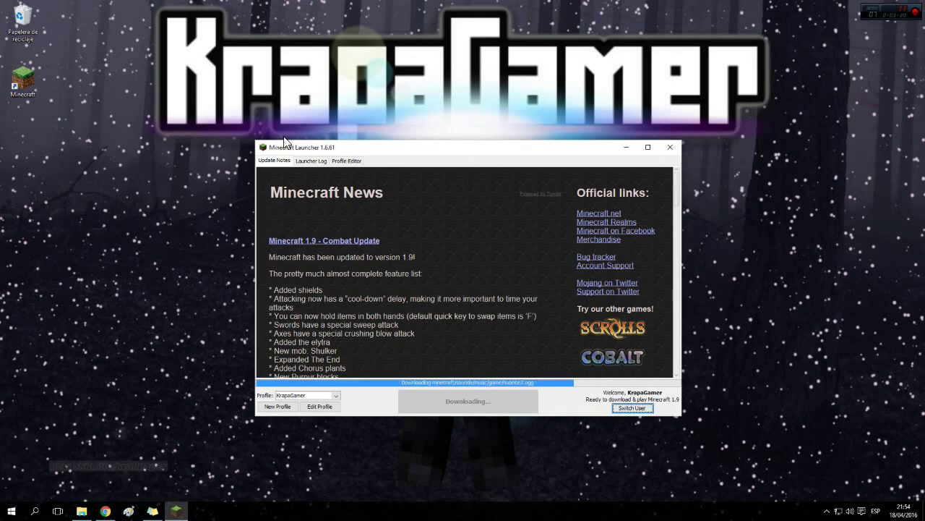
drag(416, 151, 390, 168)
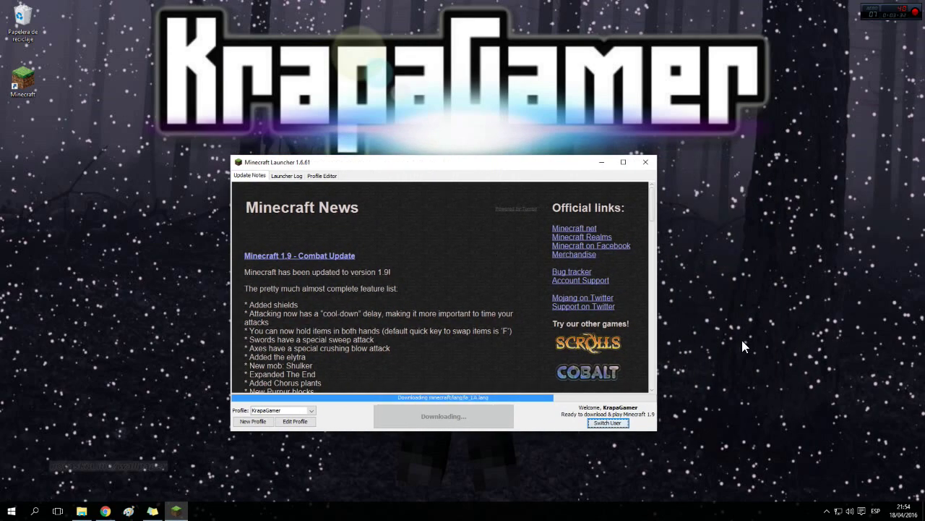
drag(458, 166, 485, 155)
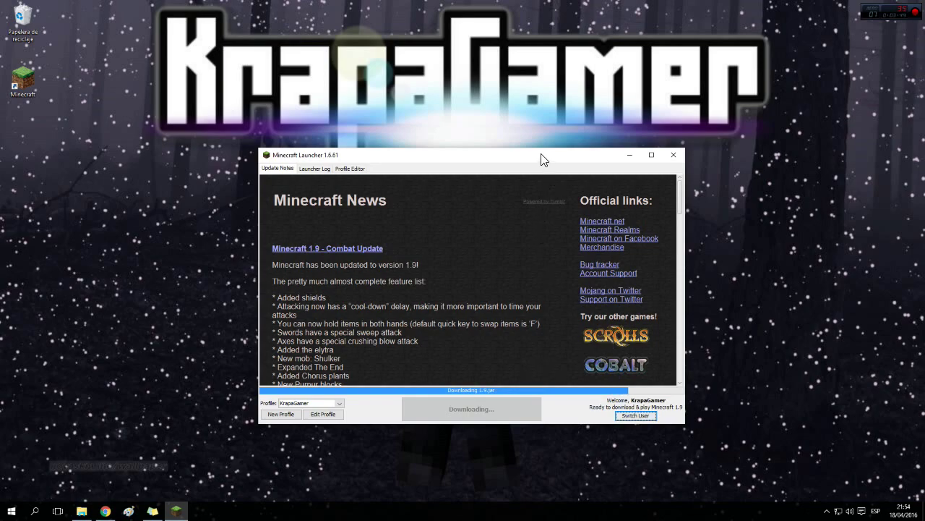
drag(541, 154, 492, 148)
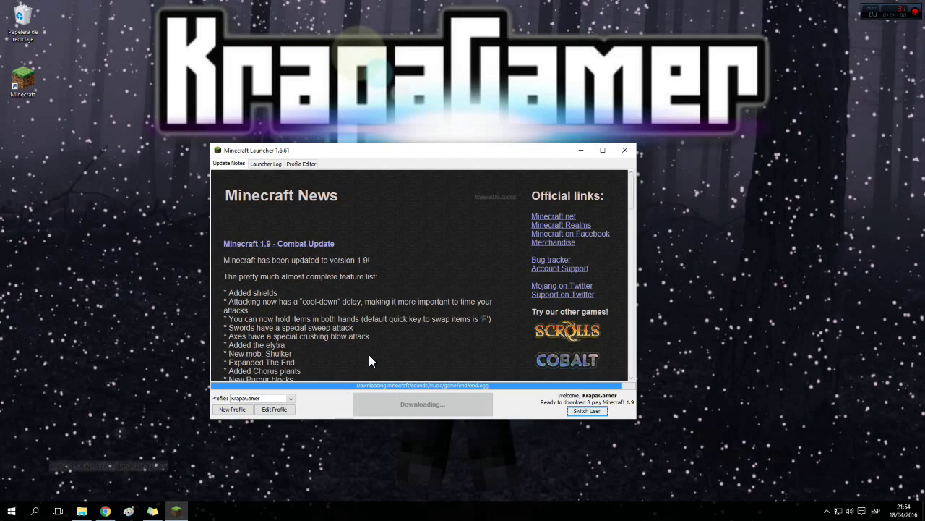
Step: Open a new File Explorer window, go to %appdata%, and open the .minecraft folder
right_click(90, 513)
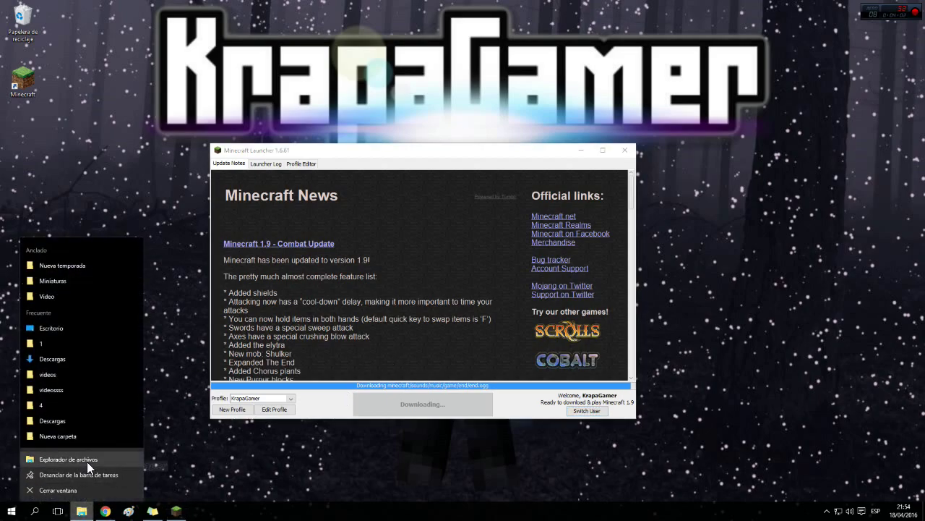
click(87, 461)
drag(285, 111, 321, 154)
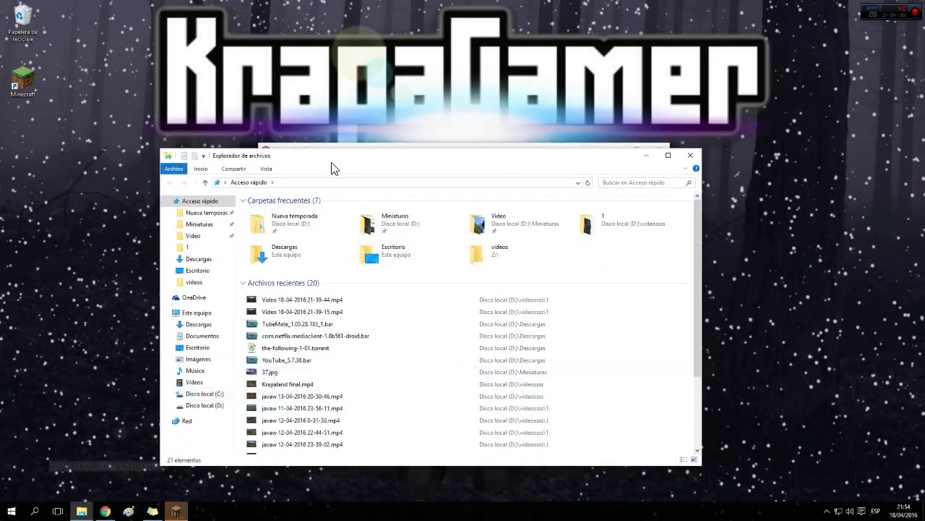
click(304, 182)
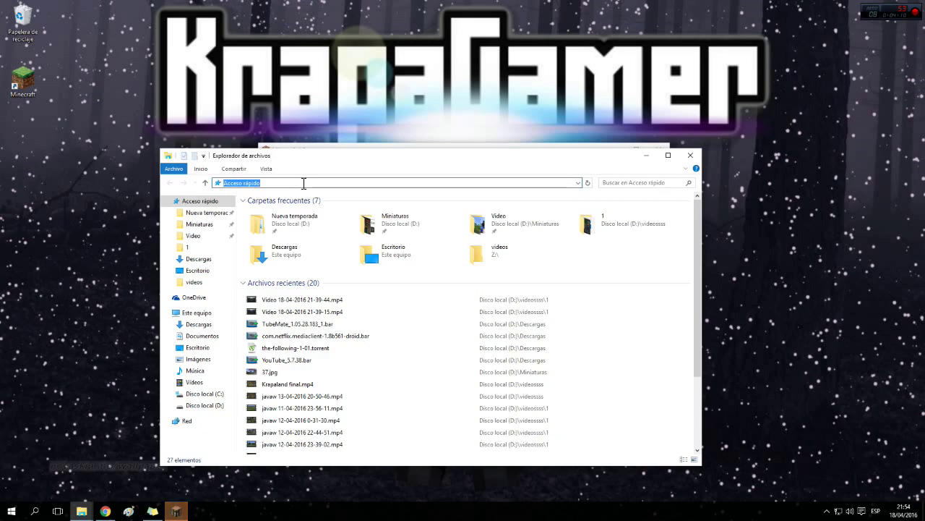
text(%appdata%)
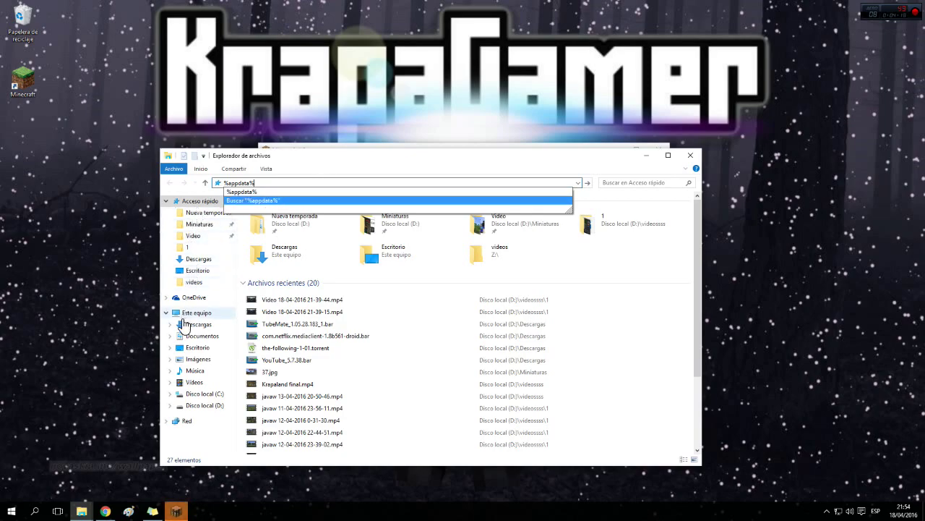
click(277, 183)
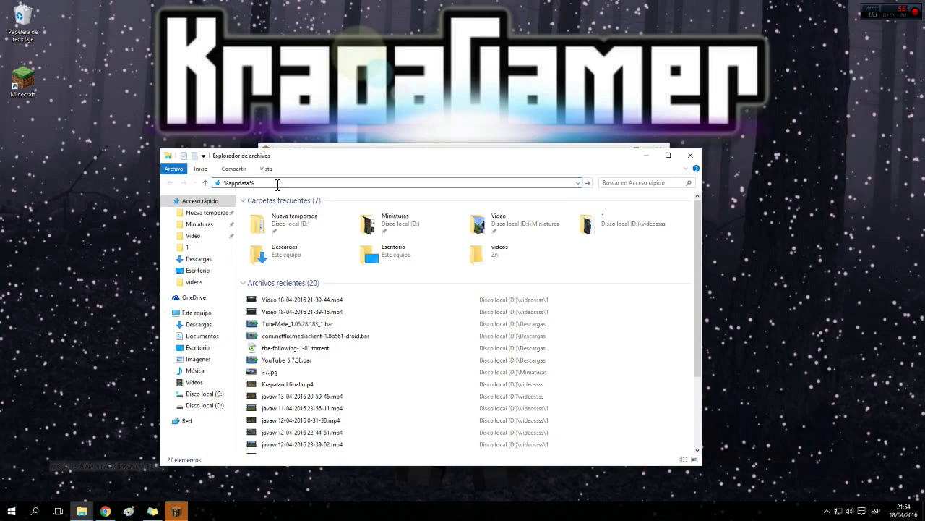
key(Return)
click(276, 213)
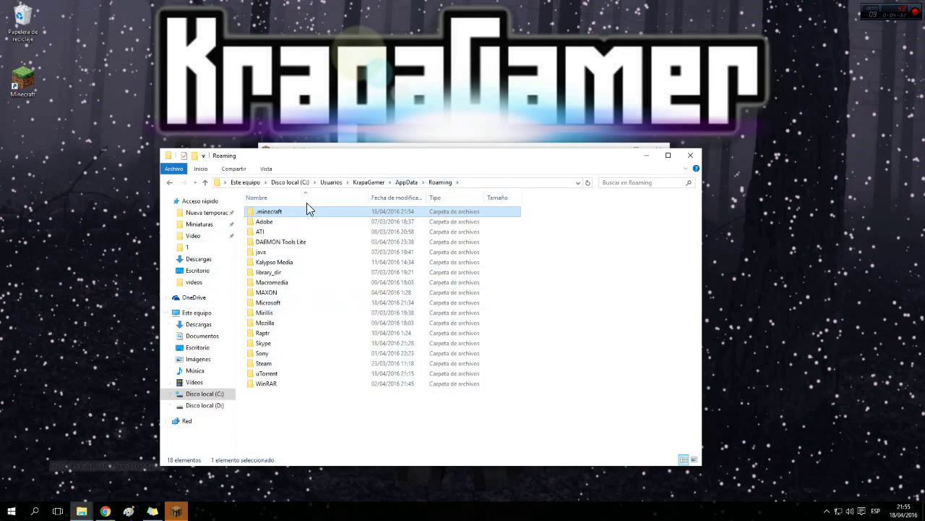
double_click(269, 214)
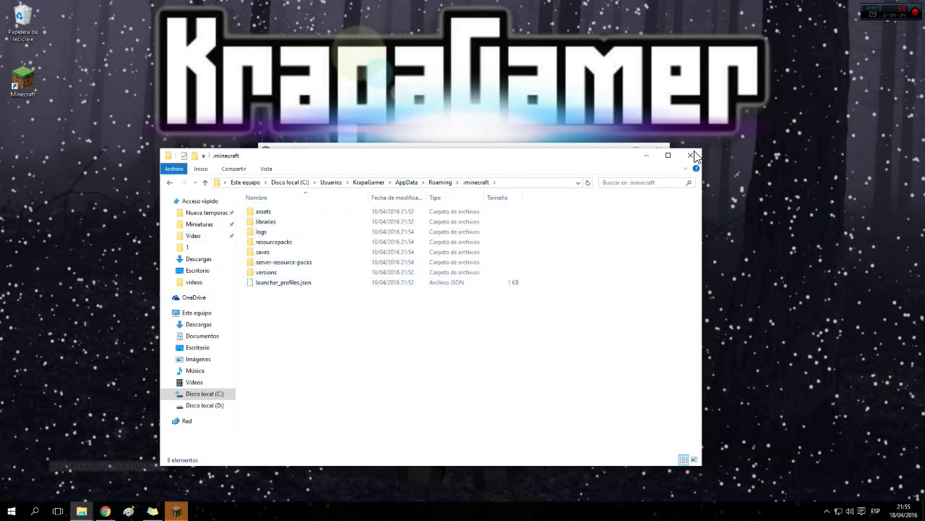
Step: Close the .minecraft folder window and move the Minecraft 1.9 game window toward the desktop's upper area
click(690, 154)
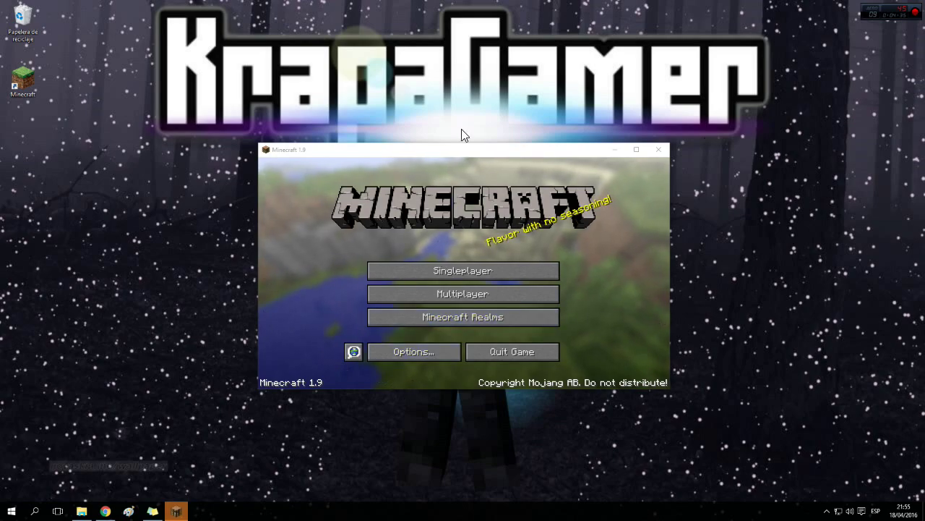
drag(424, 149, 341, 96)
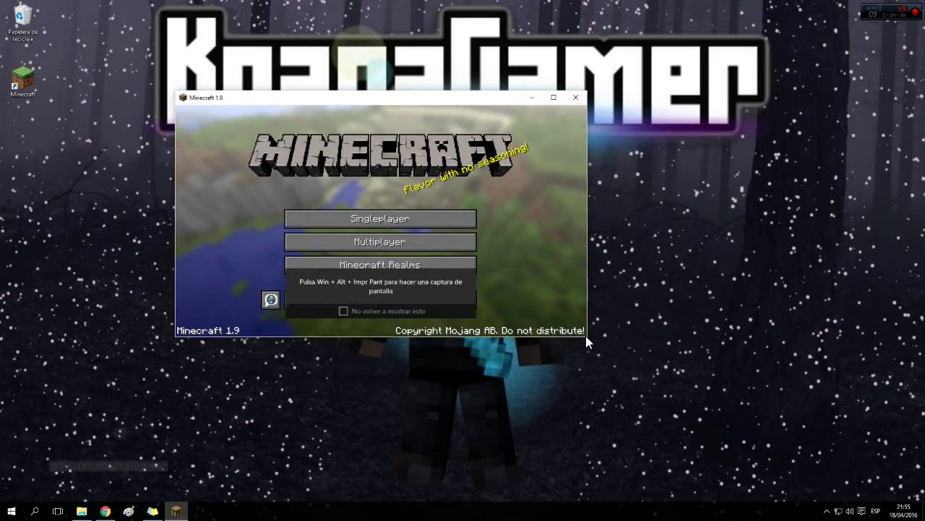
Step: Dismiss the screenshot hint and create a new singleplayer world named New World in Survival mode
click(402, 222)
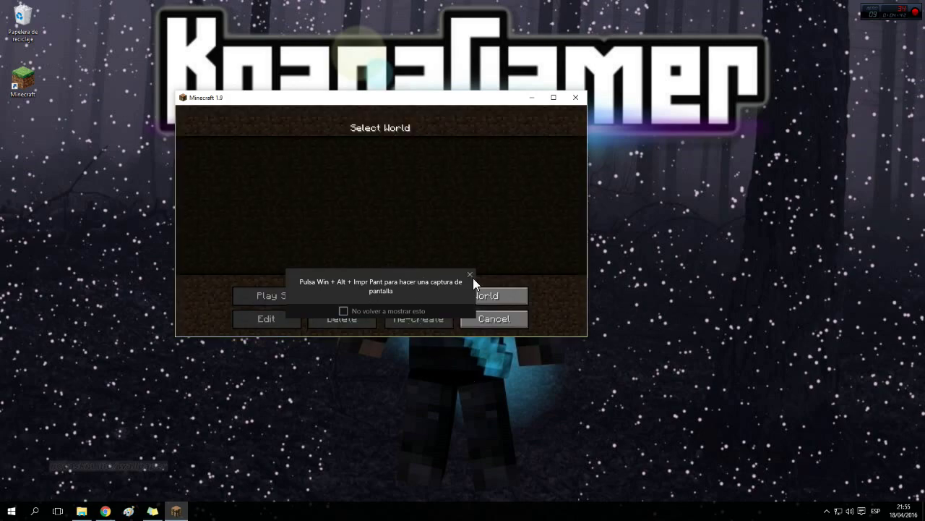
click(470, 276)
click(443, 295)
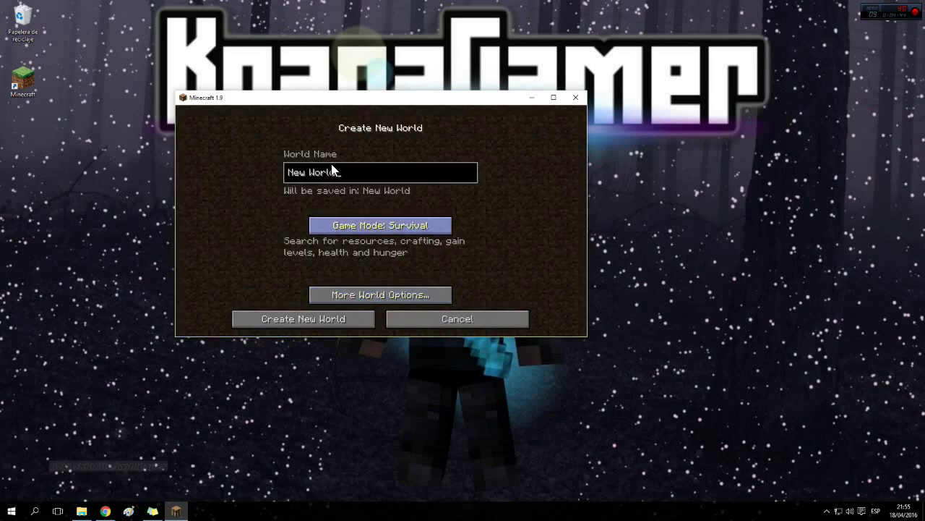
click(312, 319)
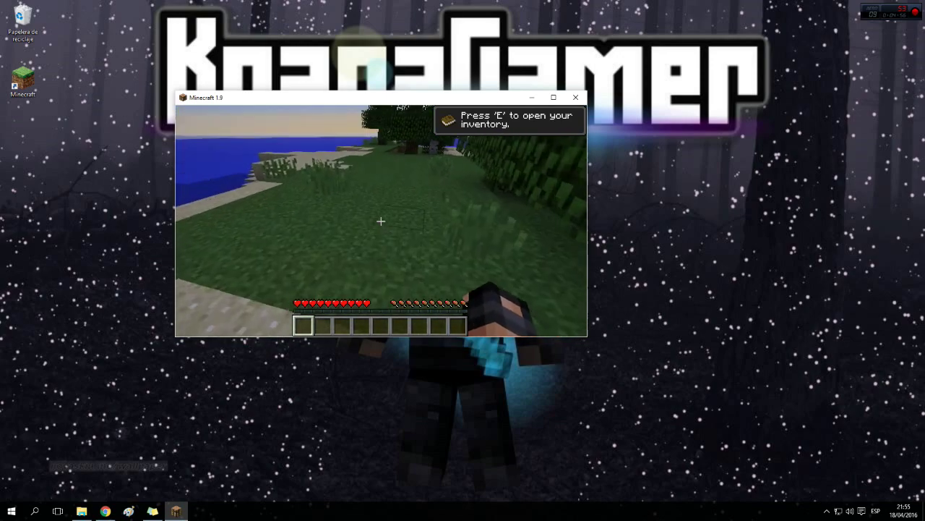
Step: Try out the new world by breaking a ground block and walking around, and save and quit to the title
drag(380, 221, 380, 220)
key(w)
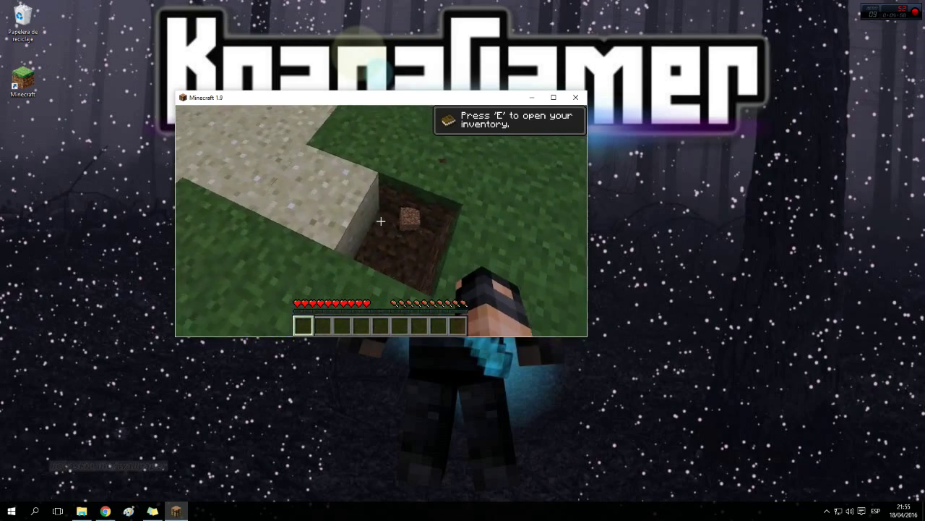
right_click(380, 221)
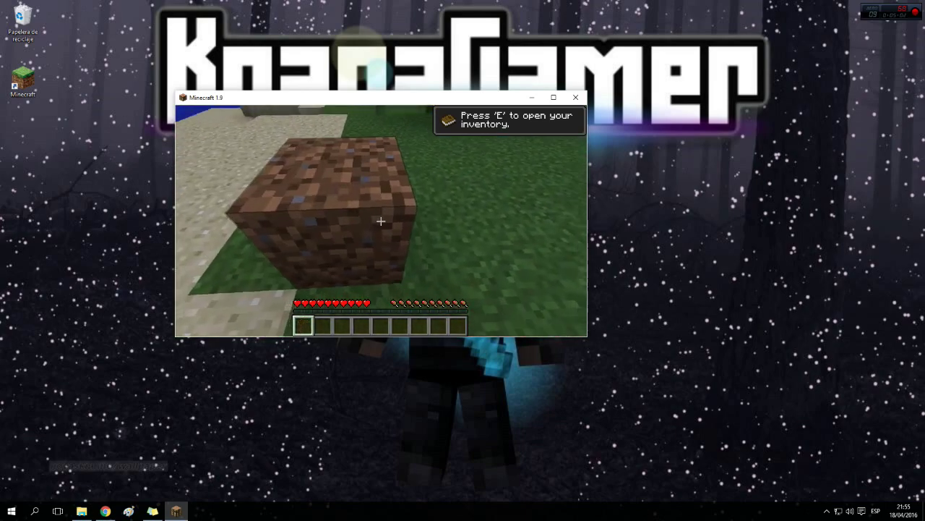
key(w)
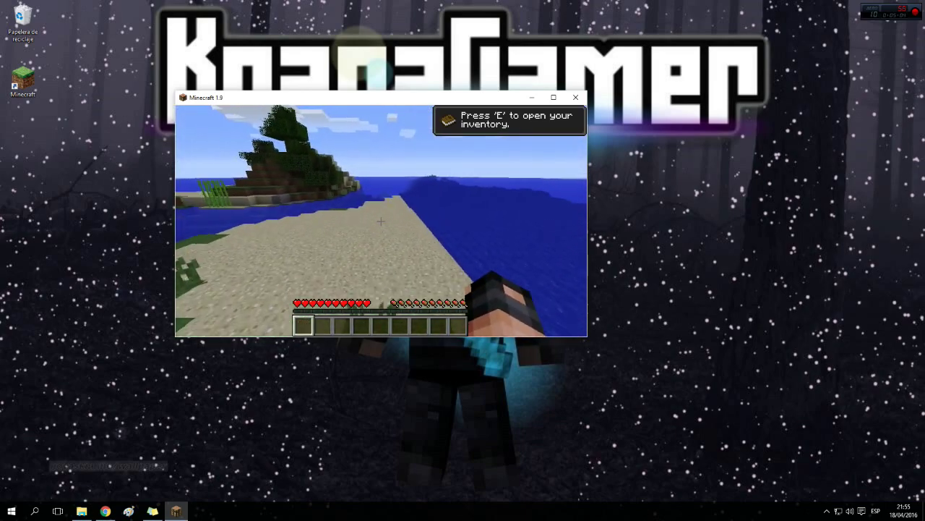
mouse_move(380, 220)
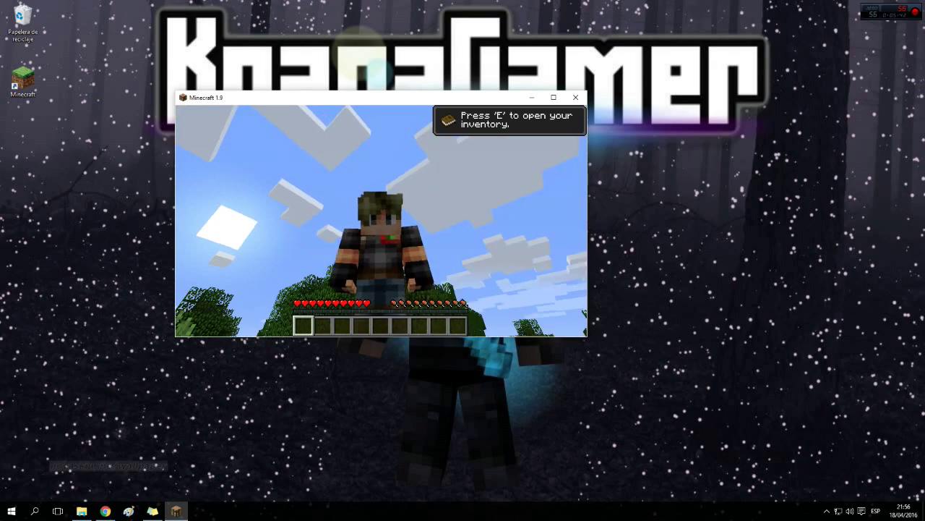
key(Escape)
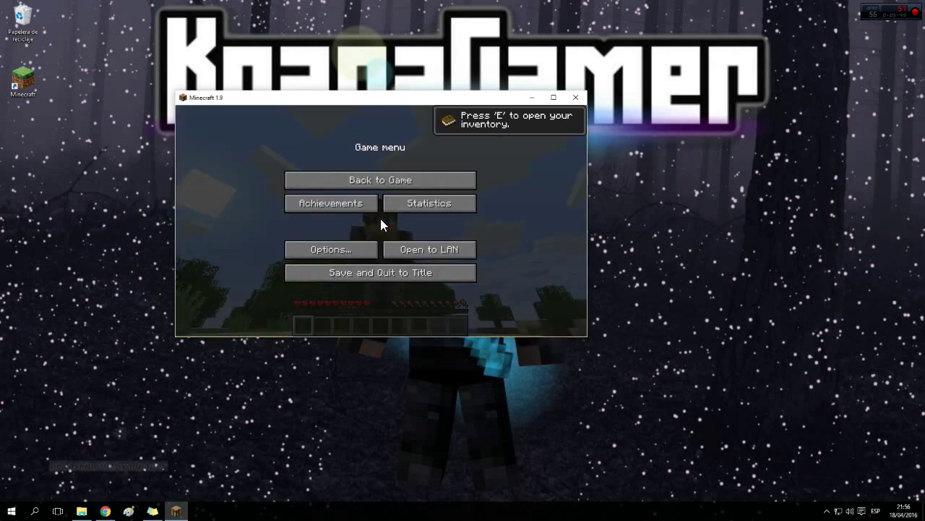
click(397, 273)
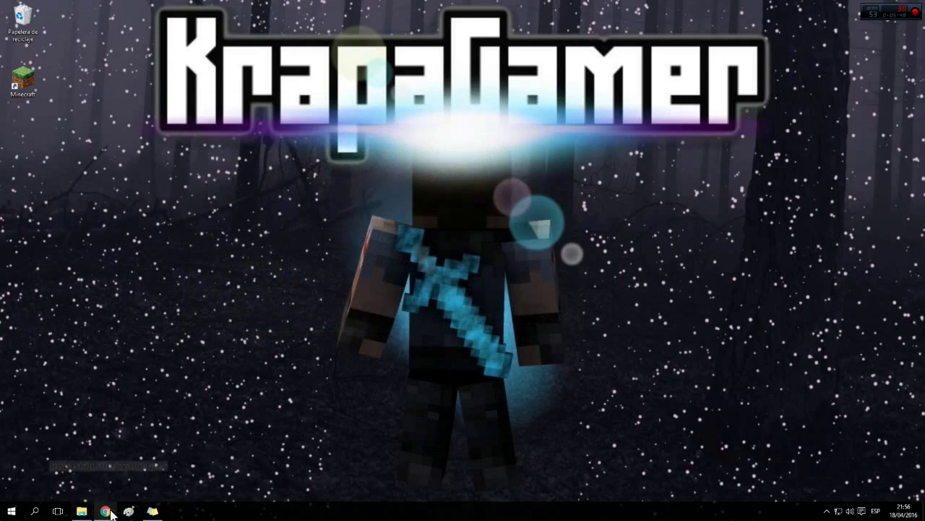
Step: Switch to Chrome with the Minecraft Forge 1.9 page of minecraftposts.net open
click(152, 510)
click(842, 56)
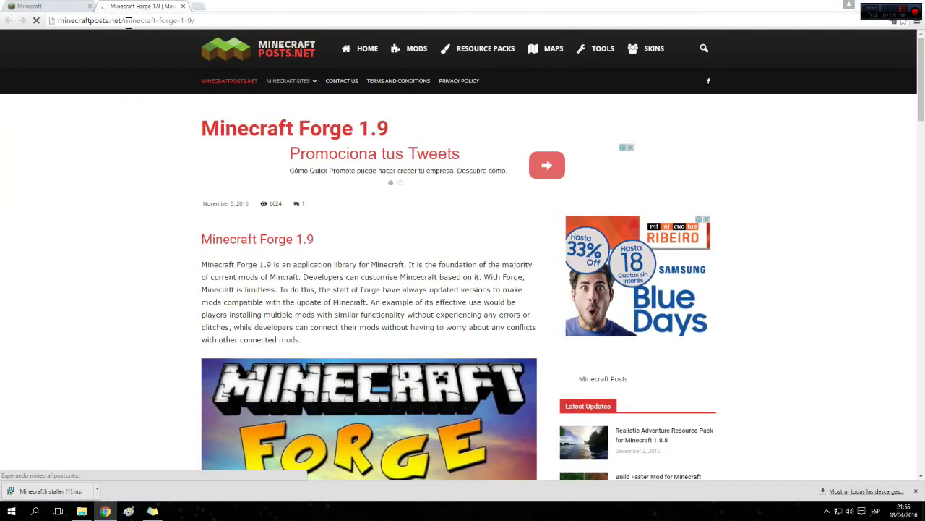
drag(124, 21, 220, 22)
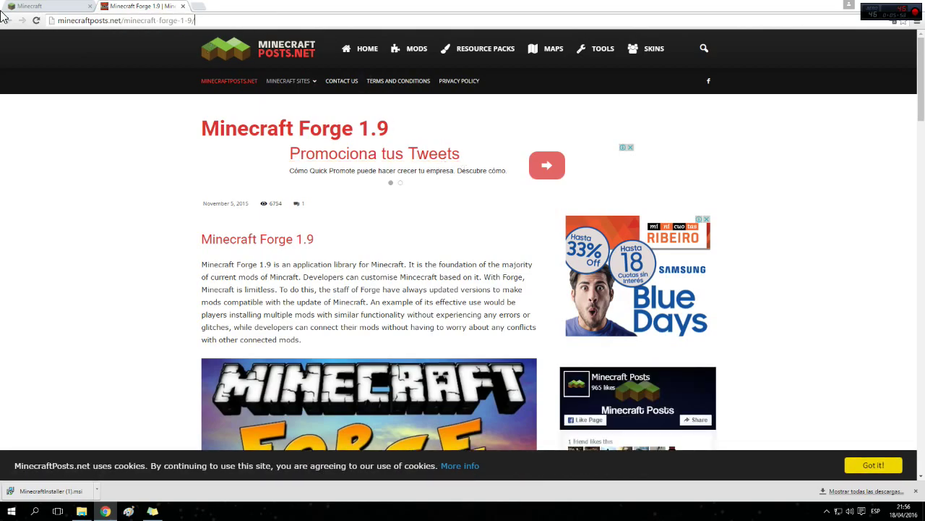
Step: Examine the Minecraft Forge 1.9 article, including its mod and Forge installation instructions and its download section
scroll(425, 268, down, 7)
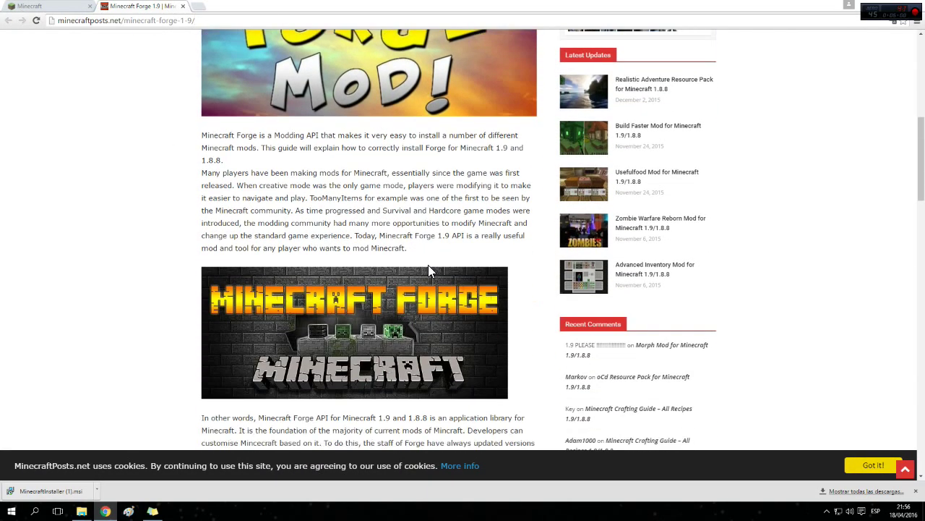
scroll(428, 265, down, 6)
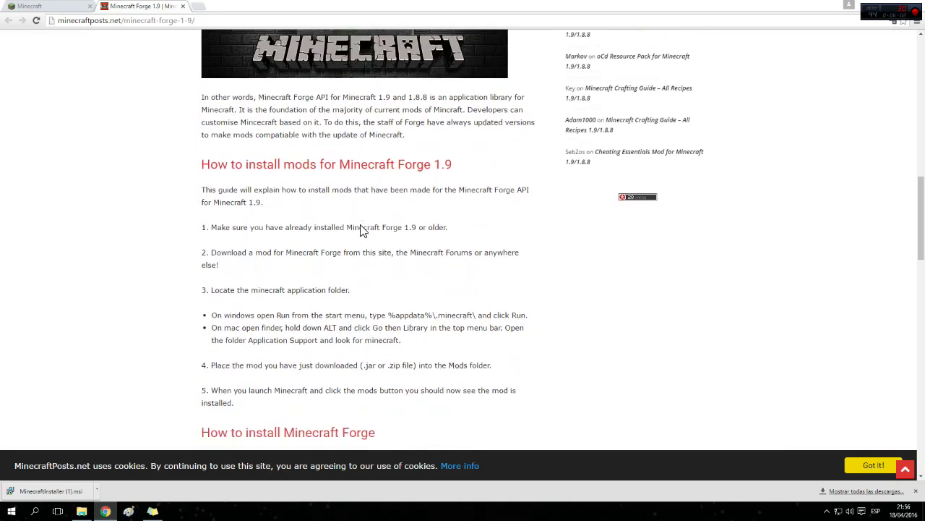
scroll(365, 234, down, 4)
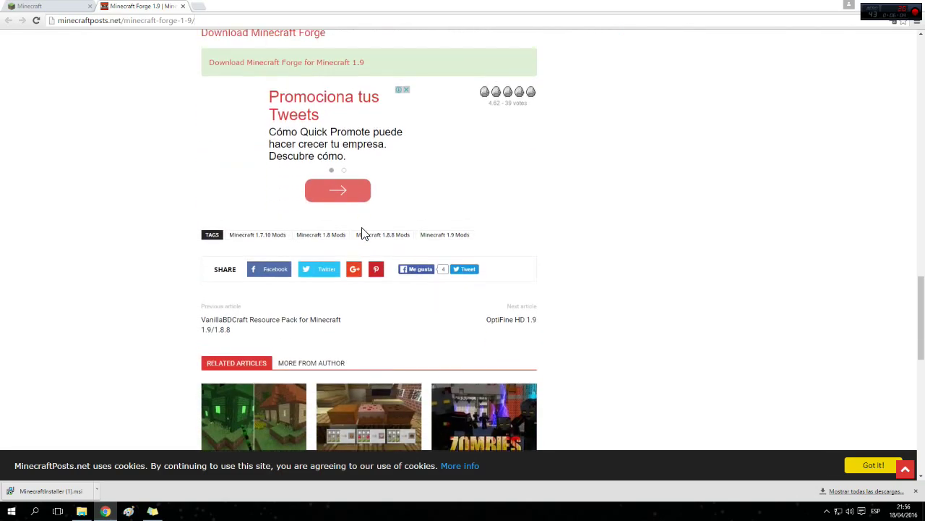
scroll(365, 234, up, 5)
scroll(365, 233, up, 4)
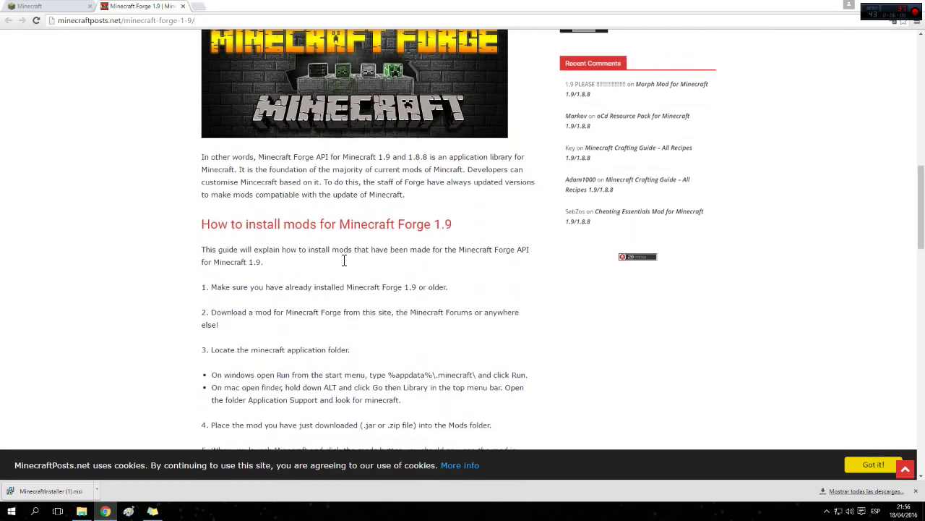
scroll(345, 261, down, 5)
scroll(343, 259, down, 2)
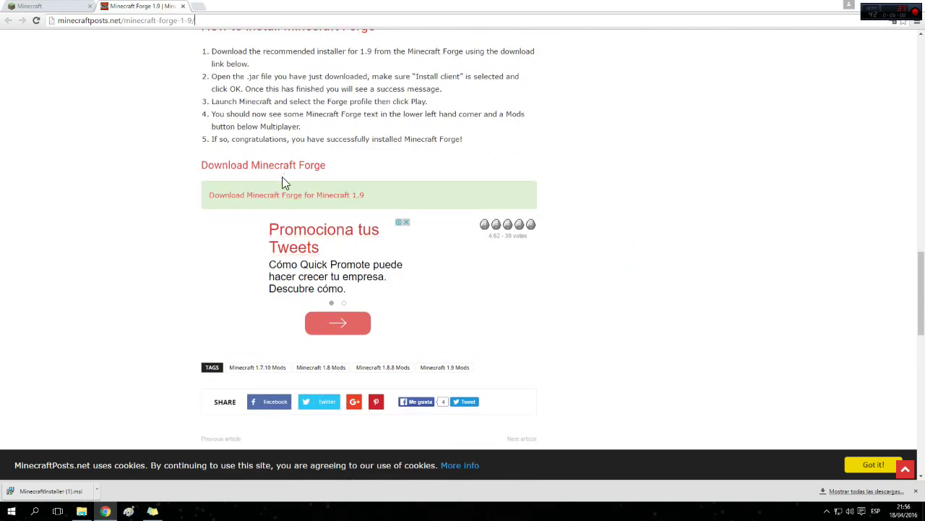
scroll(310, 117, up, 10)
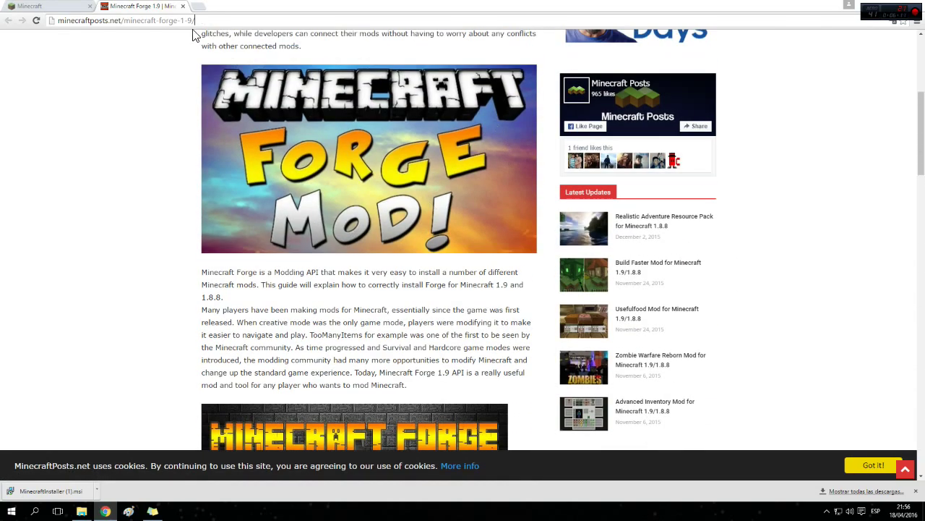
scroll(278, 101, up, 4)
drag(223, 123, 375, 130)
Step: Try the article's "Download Minecraft Forge for Minecraft 1.9" link and close the tab it opens
scroll(351, 209, down, 12)
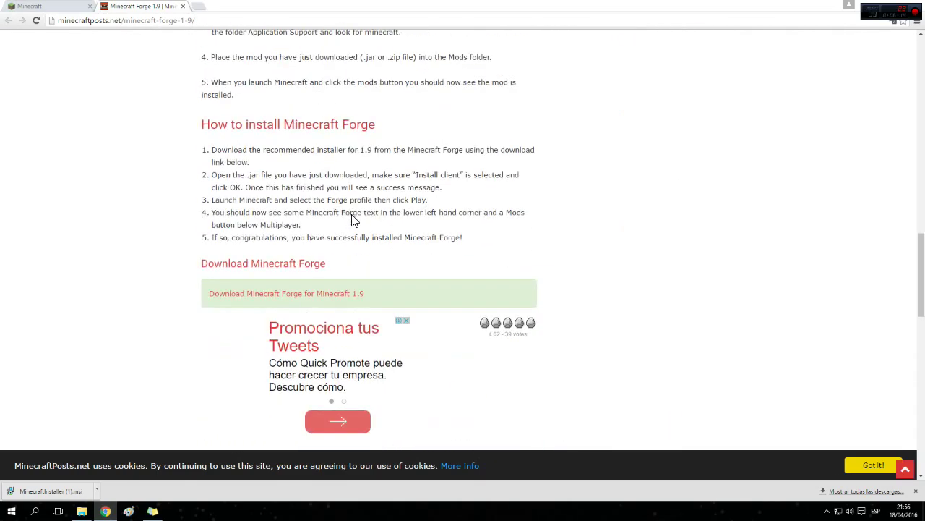
scroll(355, 220, down, 8)
scroll(353, 224, up, 6)
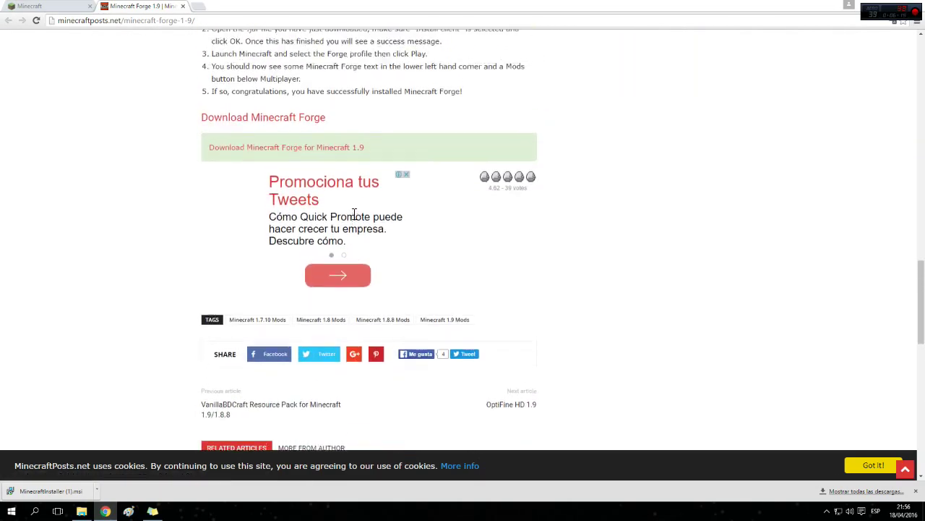
click(312, 148)
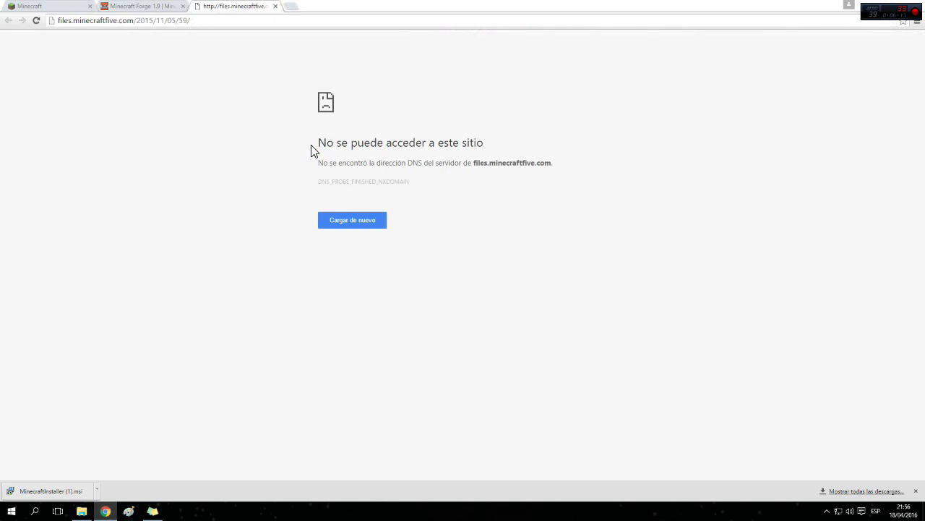
click(276, 6)
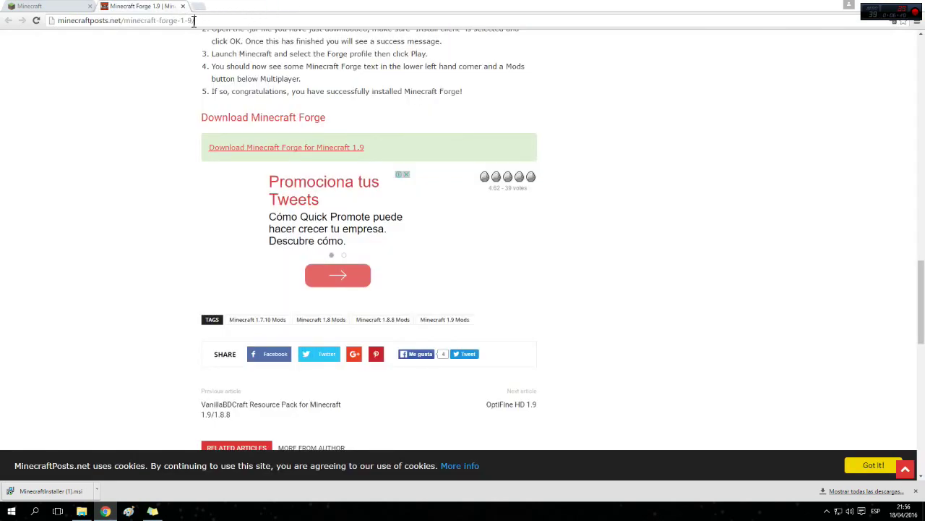
Step: Search Google for "minecraft forge 1.9" and open MineCrafteo's "Minecraft Forge API para Minecraft 1.9" page
drag(194, 21, 3, 20)
text(minecraf)
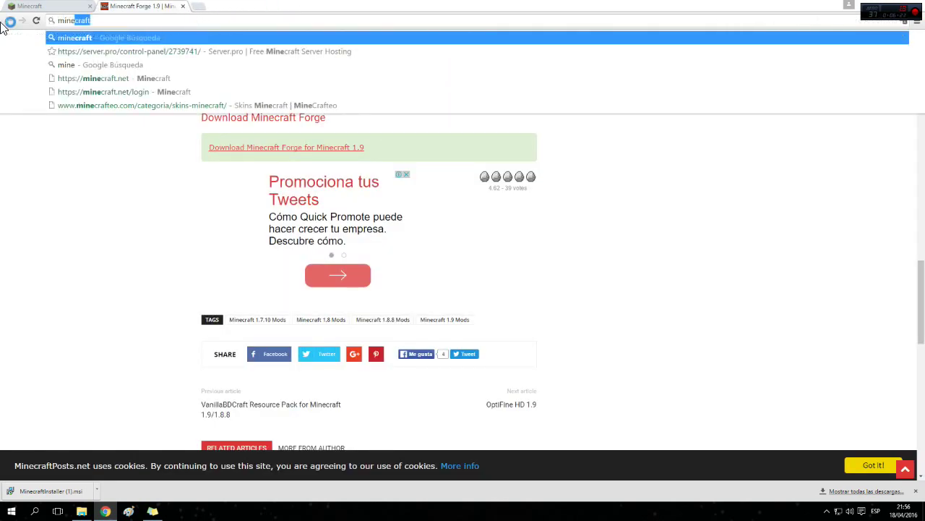
text(t)
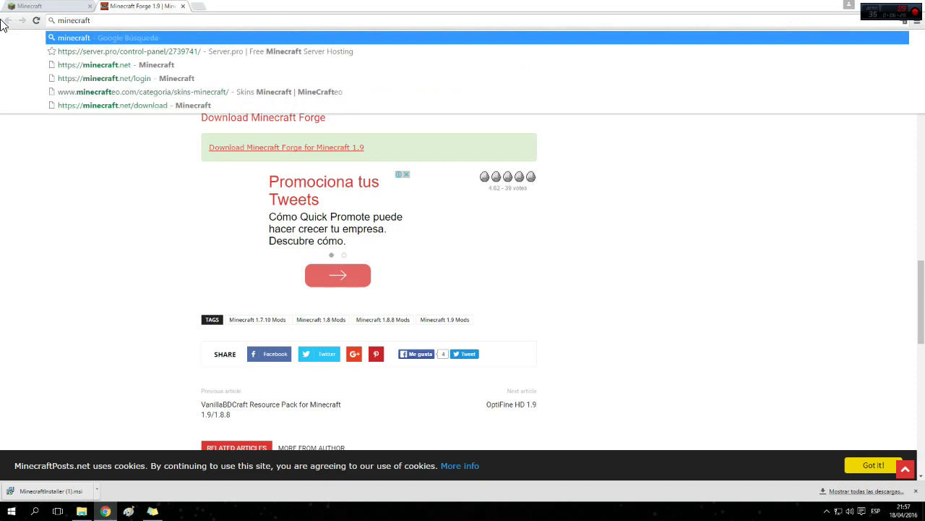
text(forge )
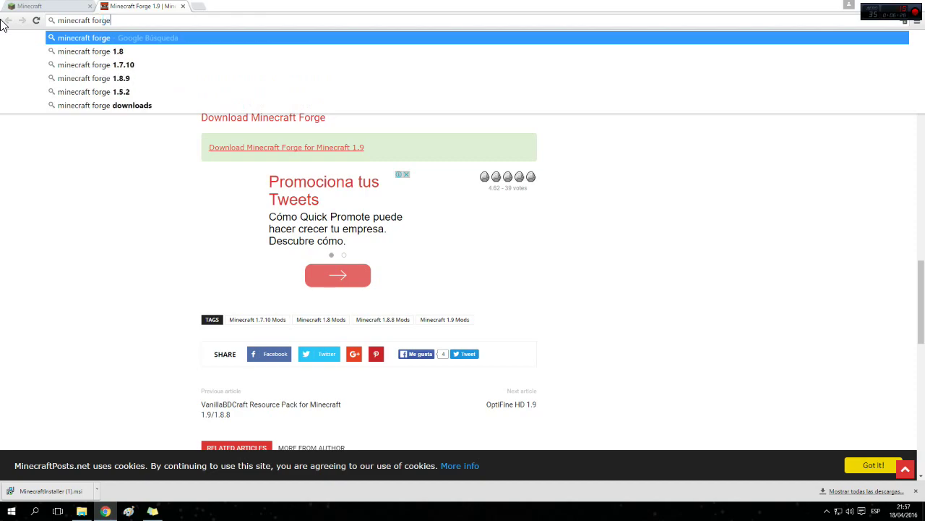
text(1.)
key(BackSpace)
text(9)
key(Return)
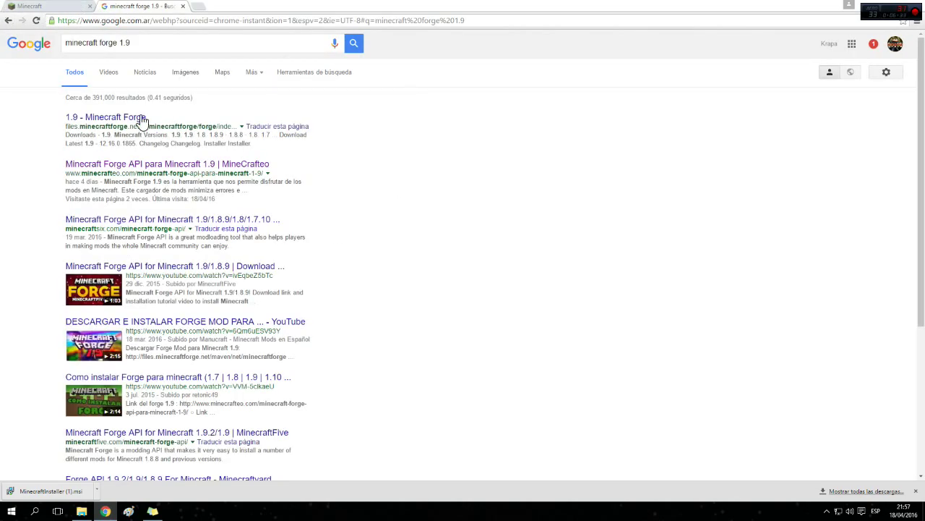
click(134, 123)
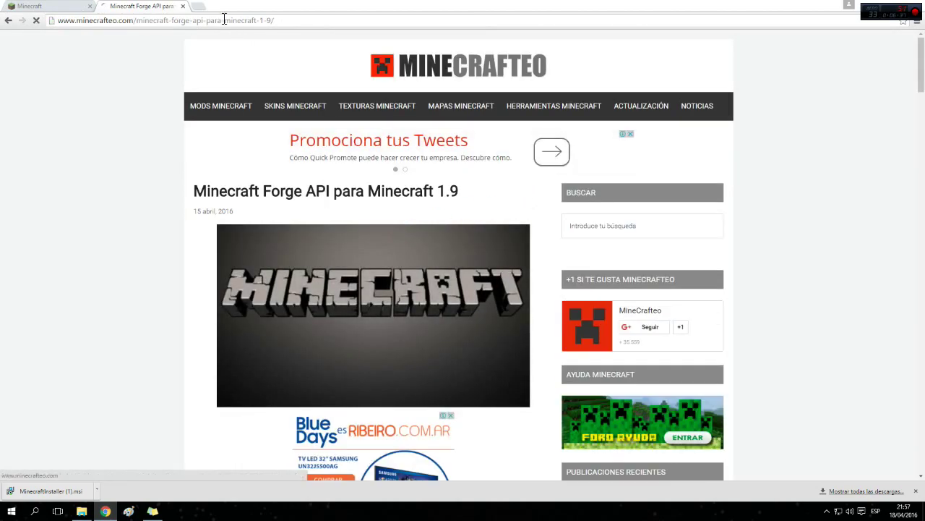
Step: Start the Forge 1.9 installer download from the link below the installation instructions, skip the AdFoc.us advertisement, and close its tab
scroll(263, 130, down, 4)
scroll(144, 72, up, 3)
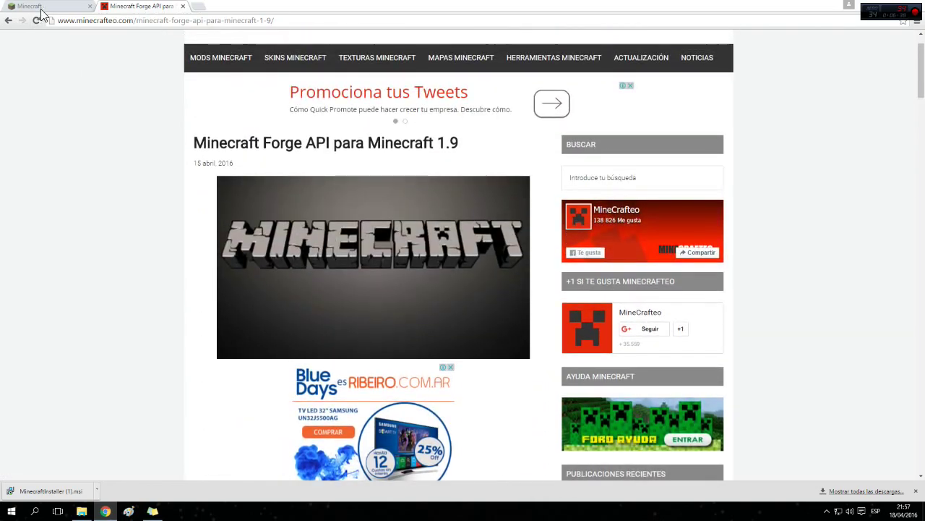
scroll(367, 178, down, 12)
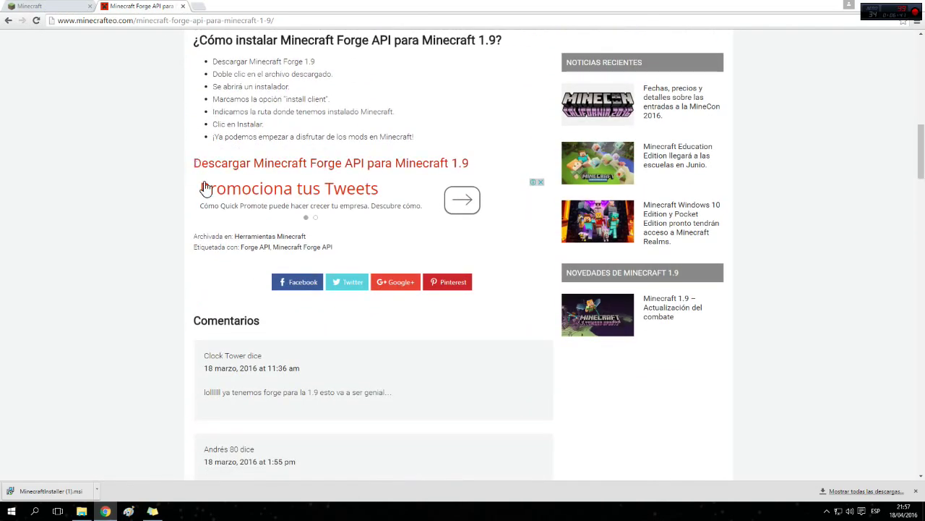
scroll(342, 179, up, 5)
double_click(379, 237)
scroll(355, 244, down, 3)
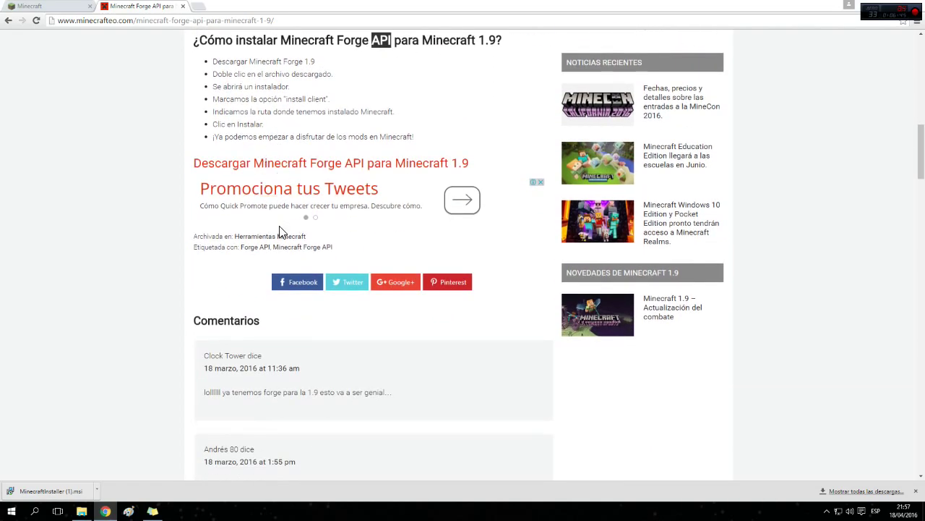
scroll(283, 244, down, 1)
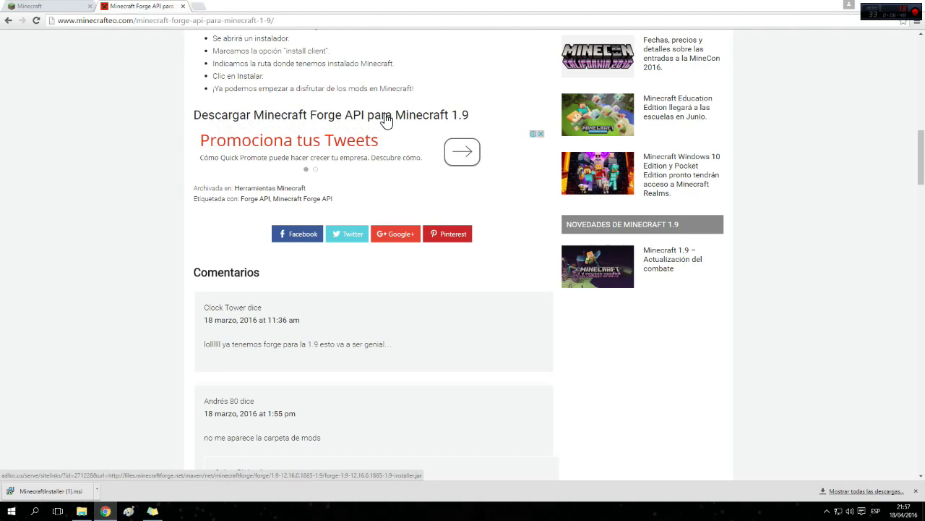
click(427, 124)
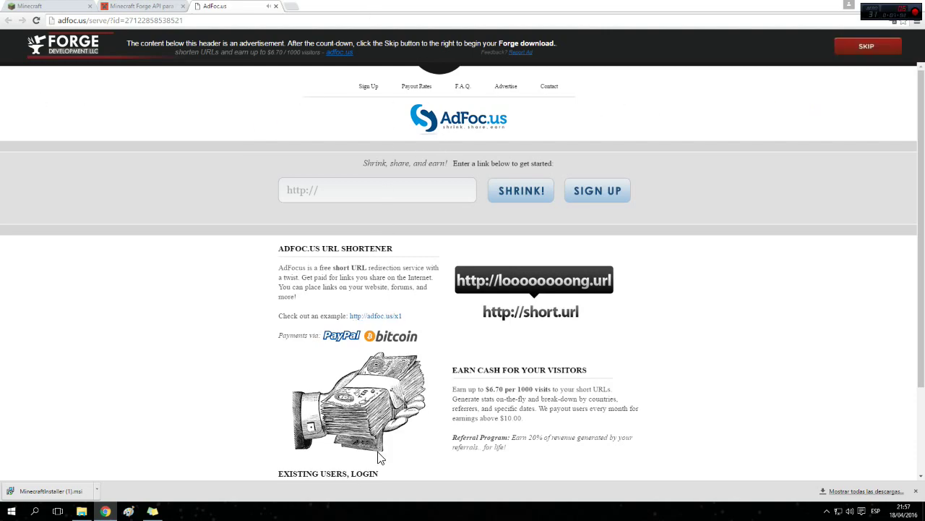
click(880, 55)
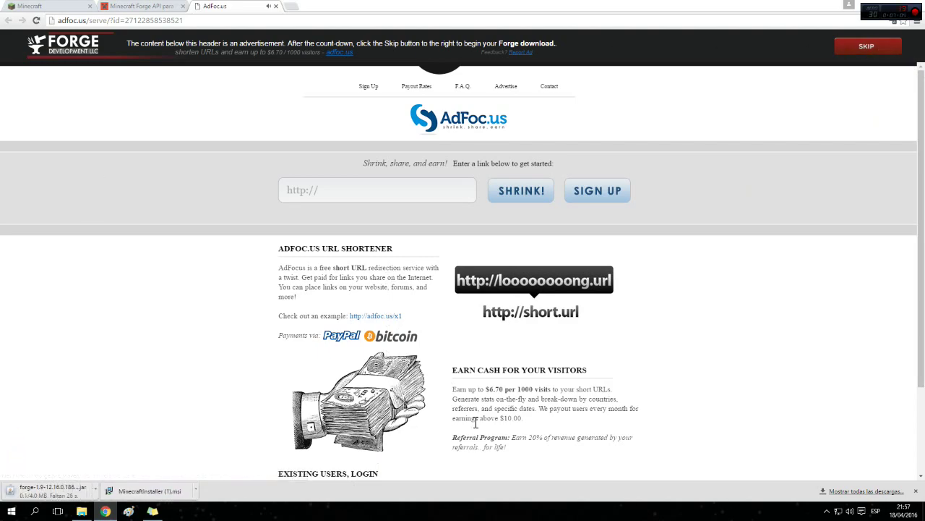
click(276, 7)
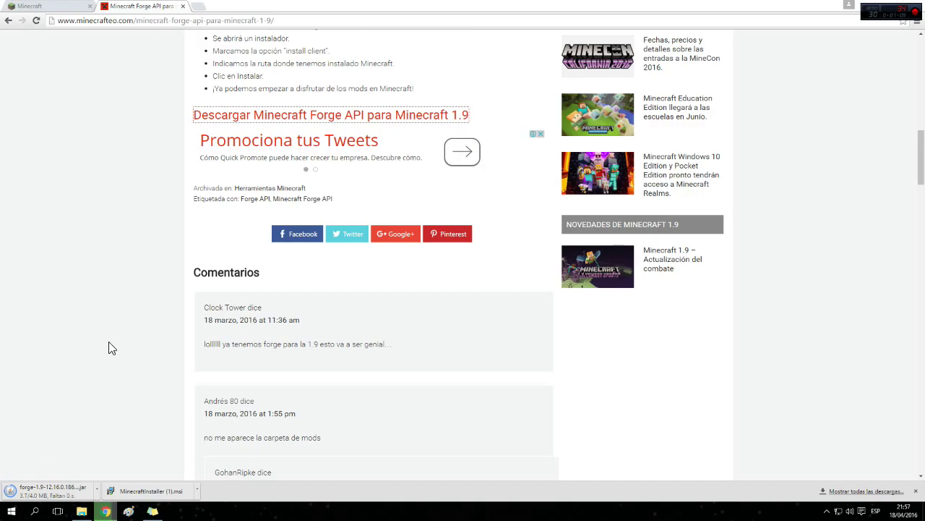
scroll(114, 347, up, 7)
scroll(130, 320, down, 6)
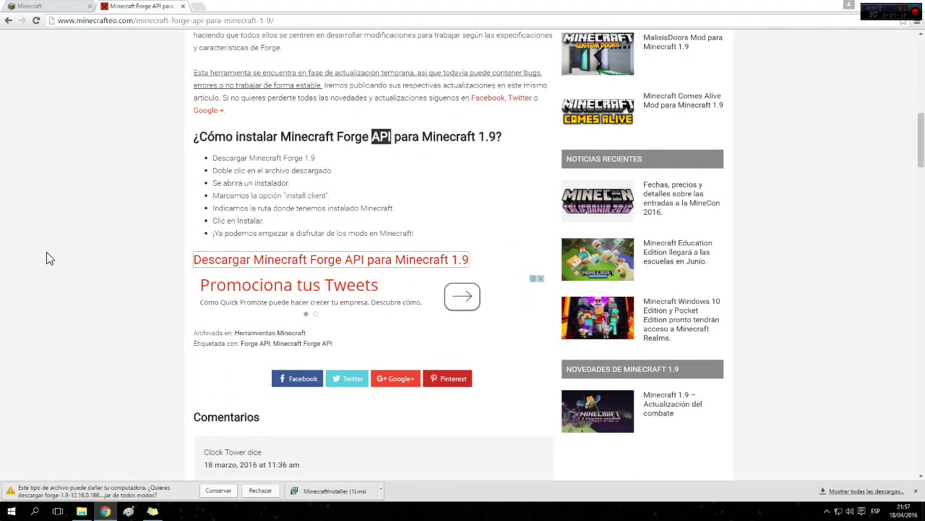
scroll(21, 266, up, 1)
scroll(21, 266, up, 5)
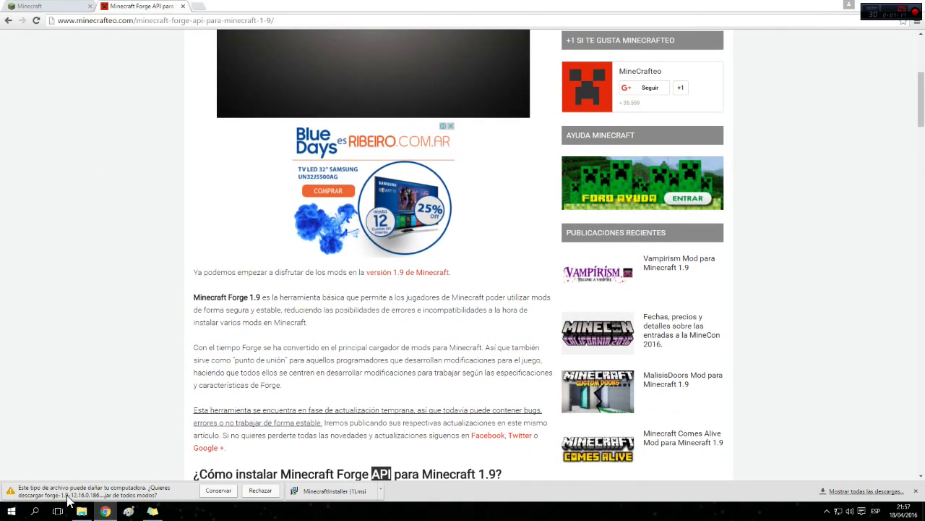
Step: Keep the downloaded Forge 1.9 installer file and show it in its download folder
click(217, 491)
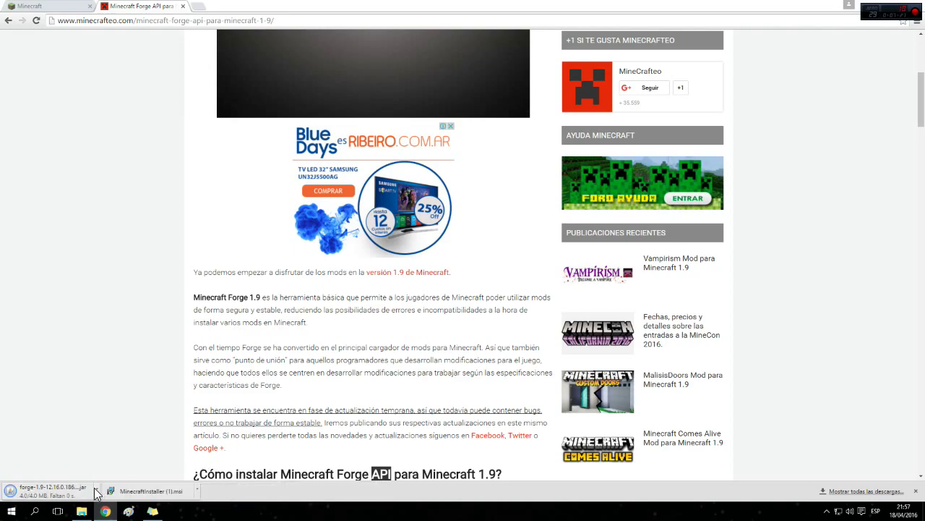
click(97, 491)
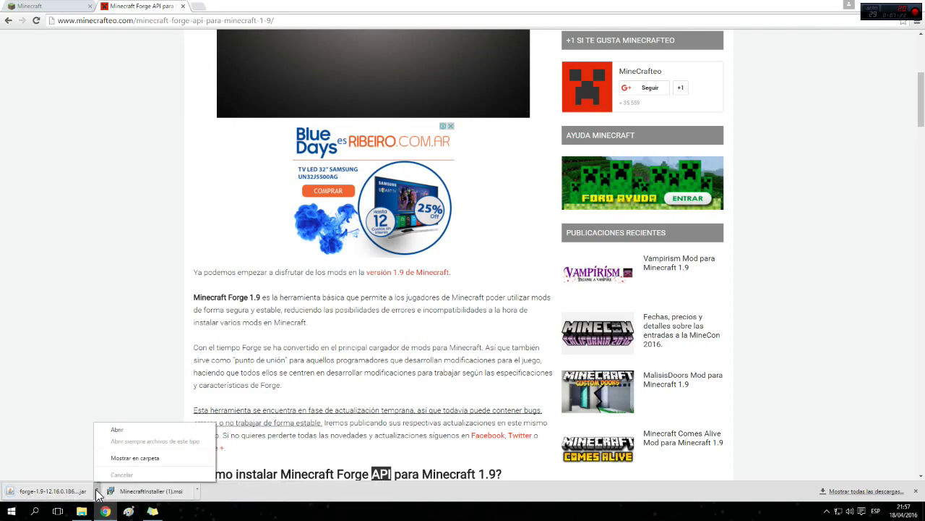
click(128, 458)
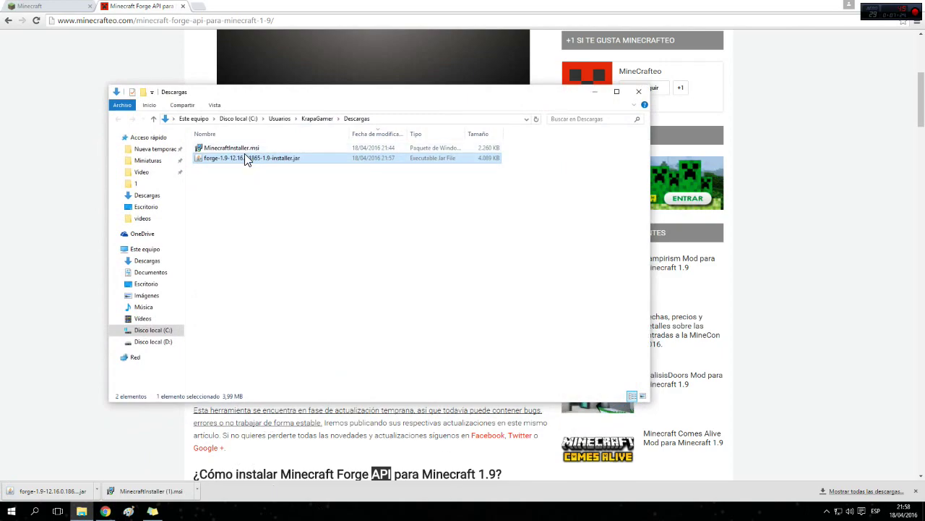
click(258, 200)
double_click(257, 159)
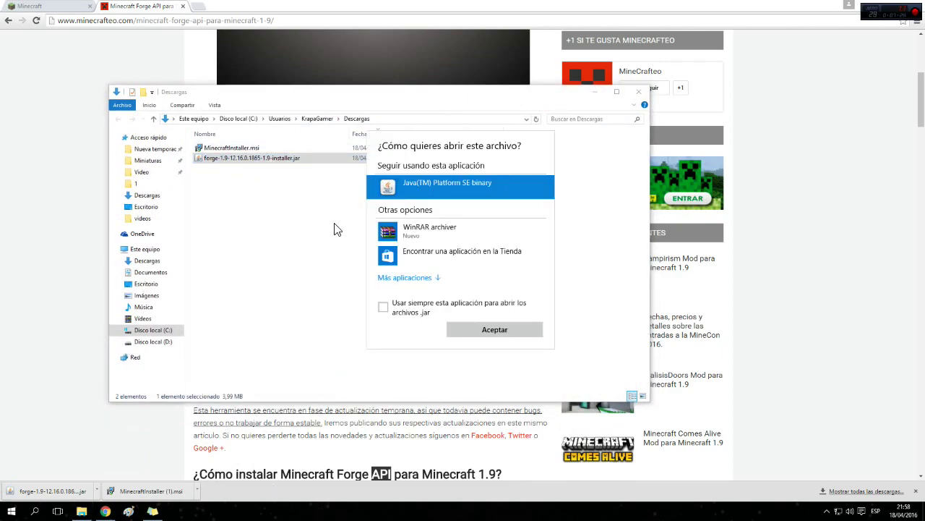
click(425, 345)
Step: Copy forge-1.9-12.16.0.1865-1.9-installer.jar from the Descargas folder, minimize the browser and bring the folder back up
click(242, 163)
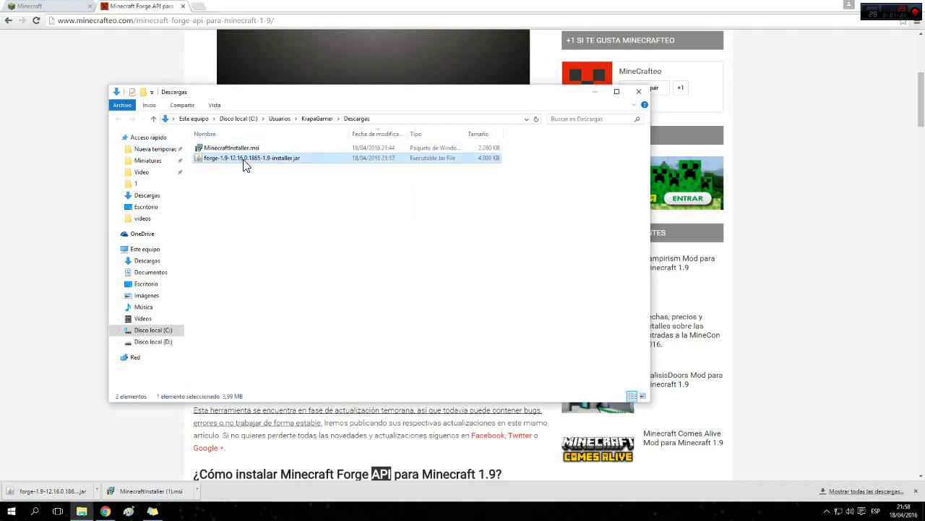
click(594, 92)
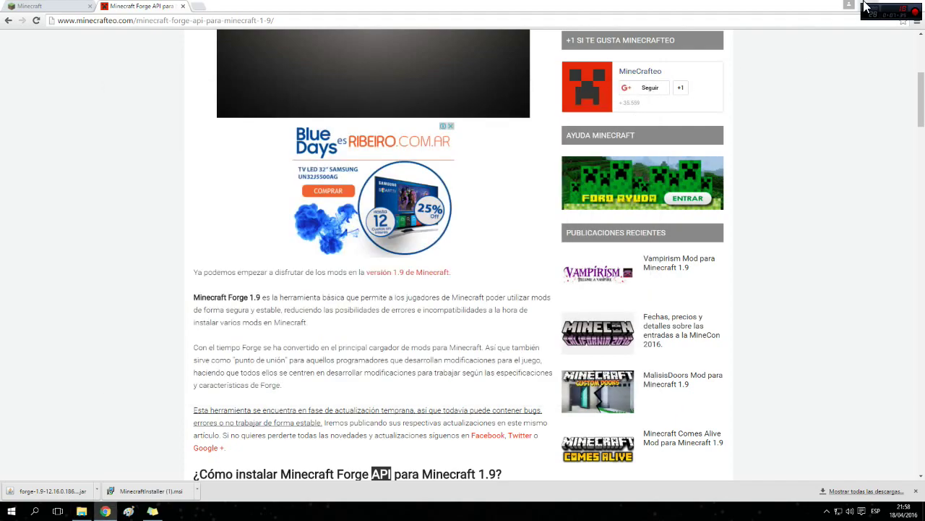
click(867, 6)
click(105, 511)
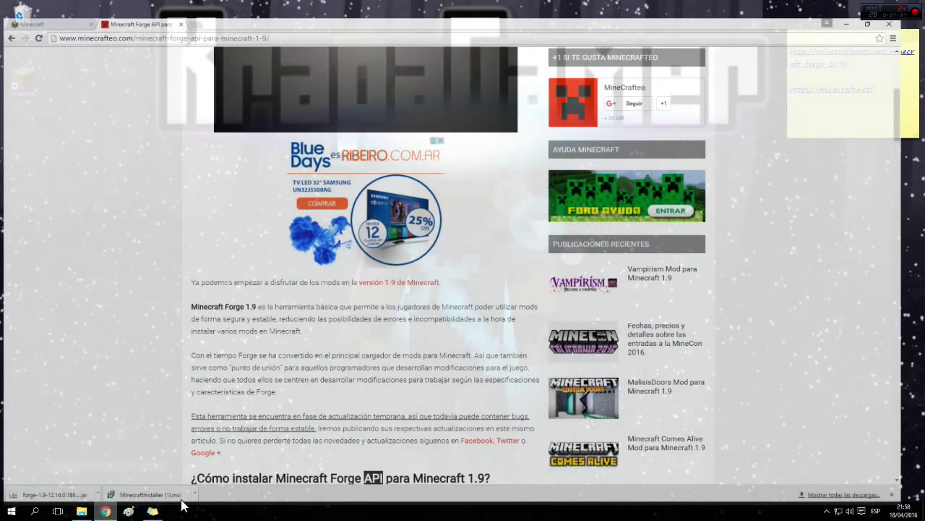
click(856, 6)
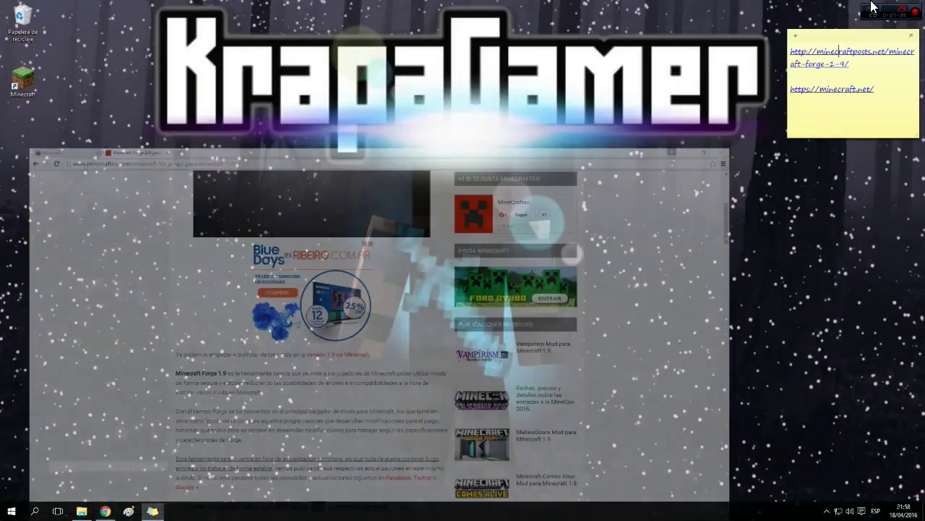
click(87, 510)
click(90, 511)
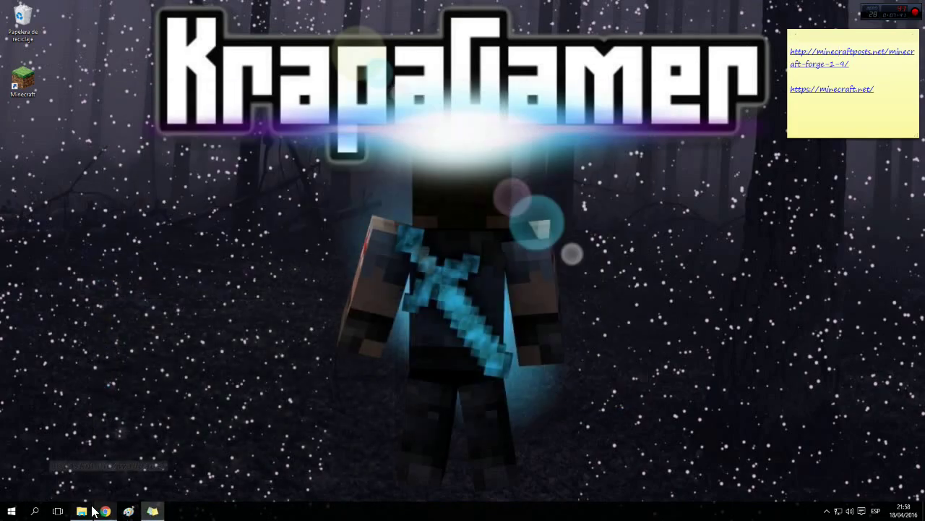
click(90, 510)
Step: Go to the .minecraft folder inside %appdata% and paste the Forge installer there
click(396, 119)
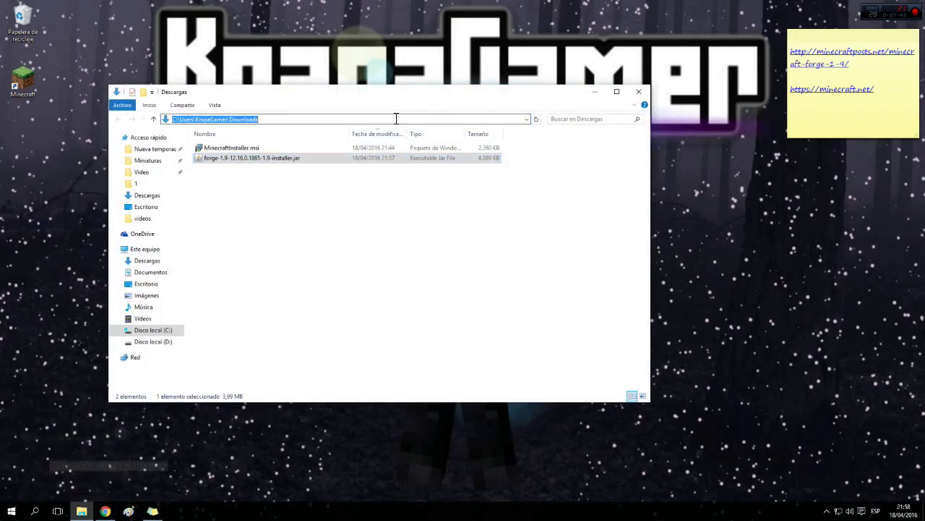
text(%ap)
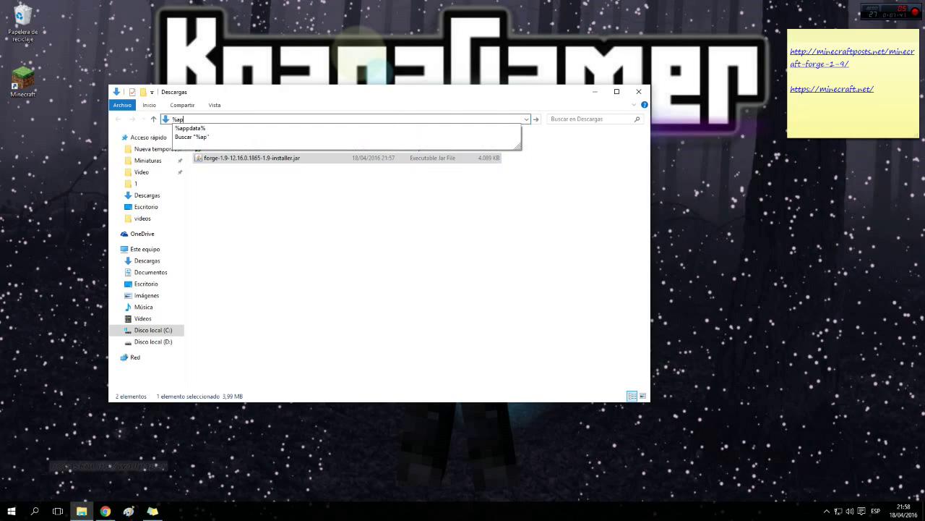
key(Down)
key(Return)
double_click(213, 148)
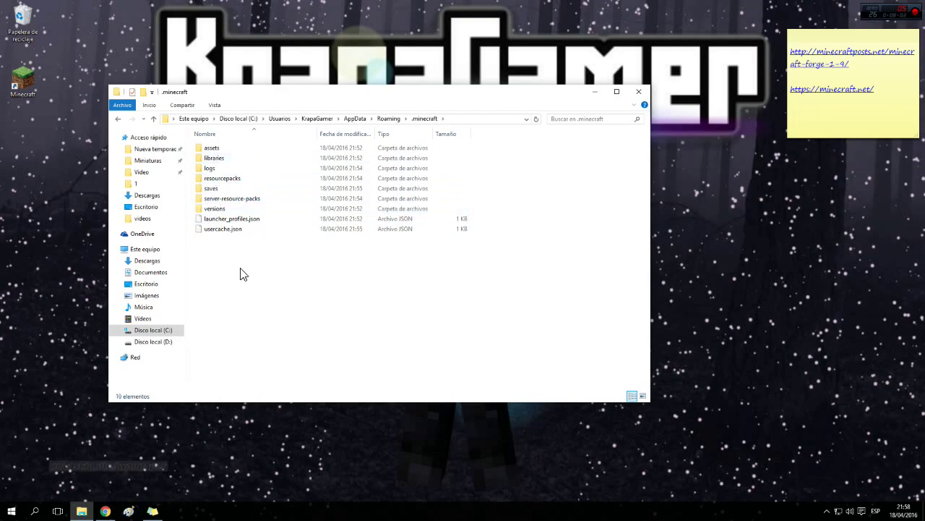
key(ctrl+v)
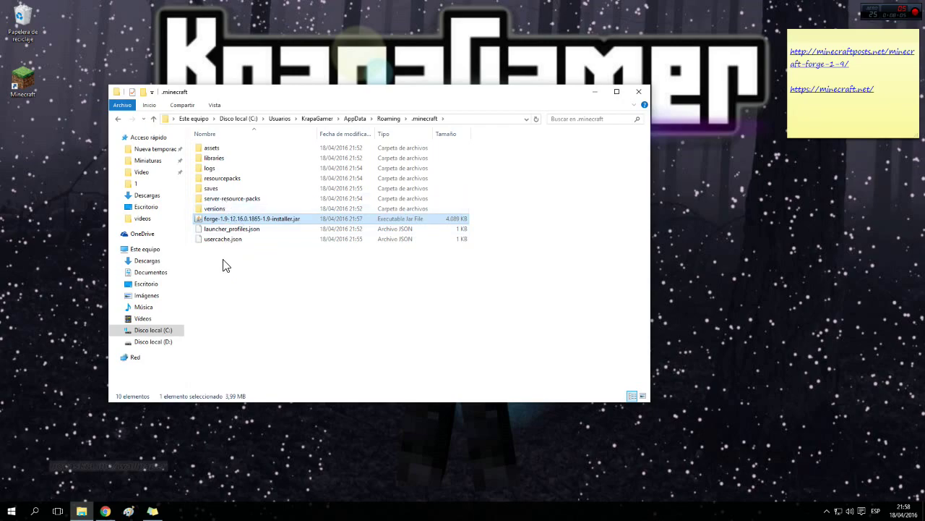
Step: Open the pasted installer in WinRAR, examine its contents, including the forge-1.9-12.16.0.1865-1.9-universal.jar entry, and close the archive
right_click(240, 221)
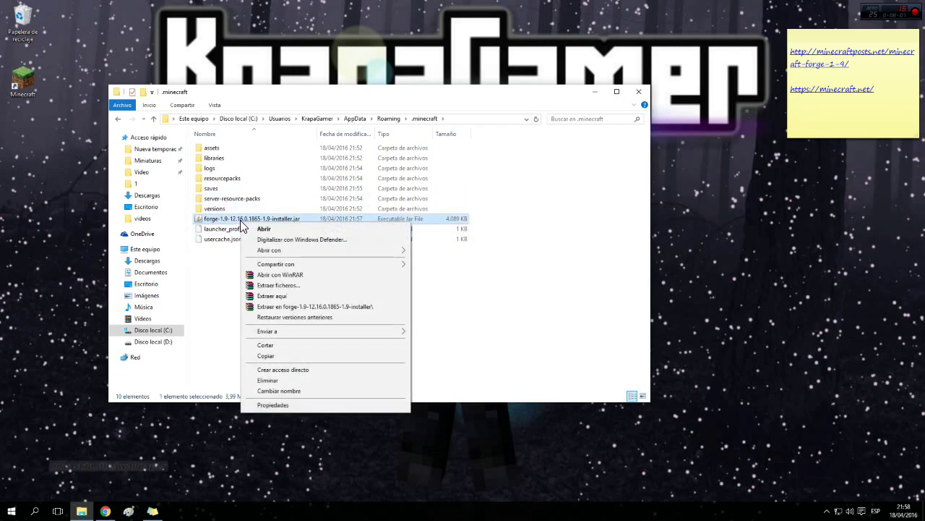
click(273, 228)
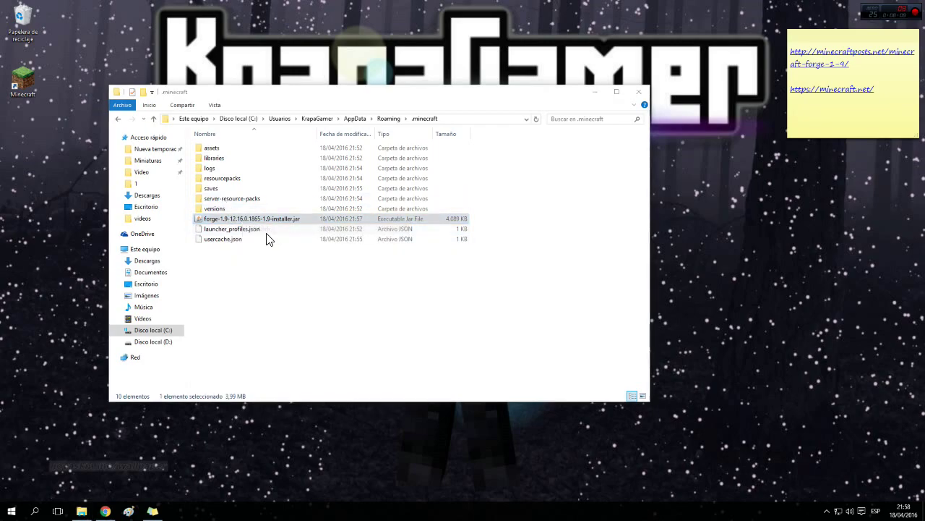
click(427, 231)
click(495, 329)
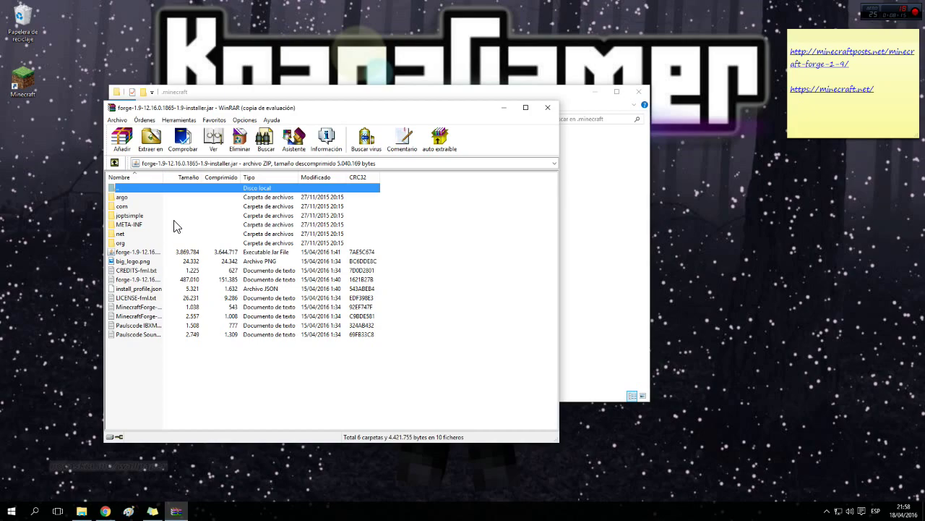
drag(165, 177, 254, 190)
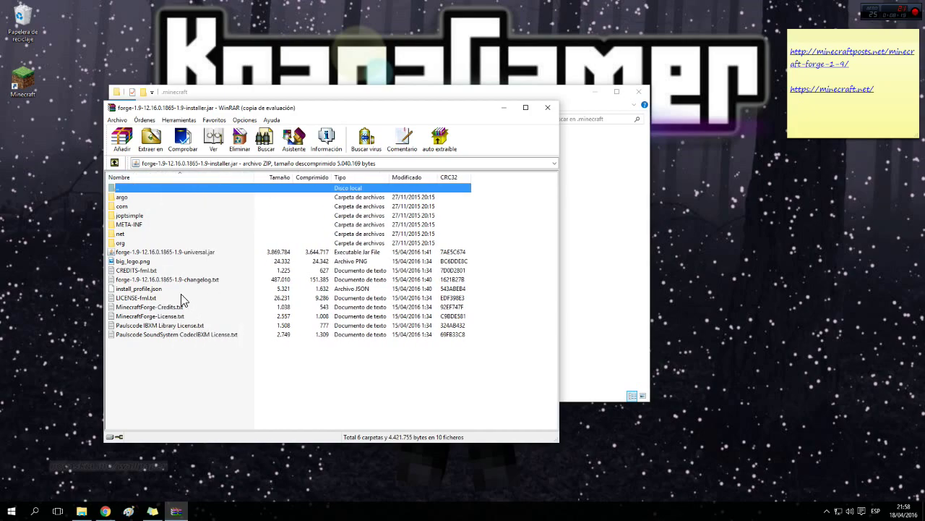
click(189, 252)
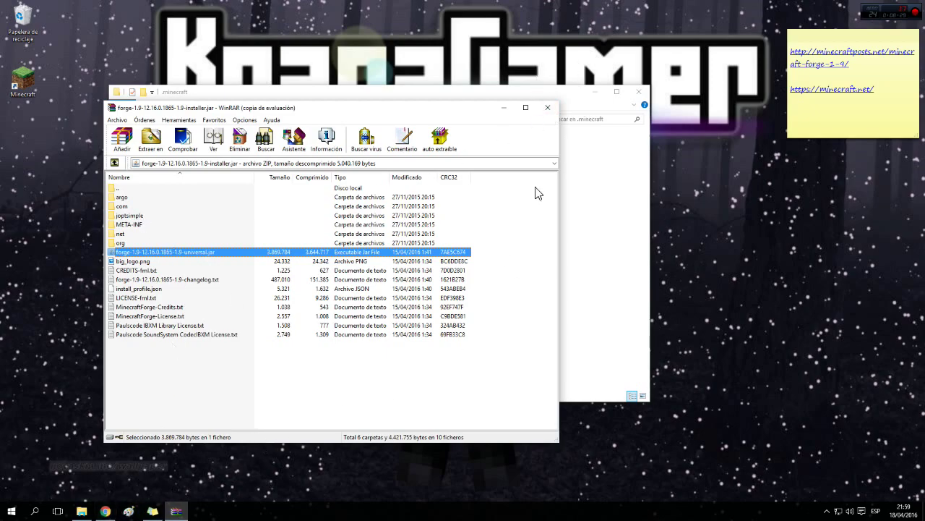
click(548, 107)
Step: Switch to Chrome and search the MineCrafteo site for "forge"
click(105, 510)
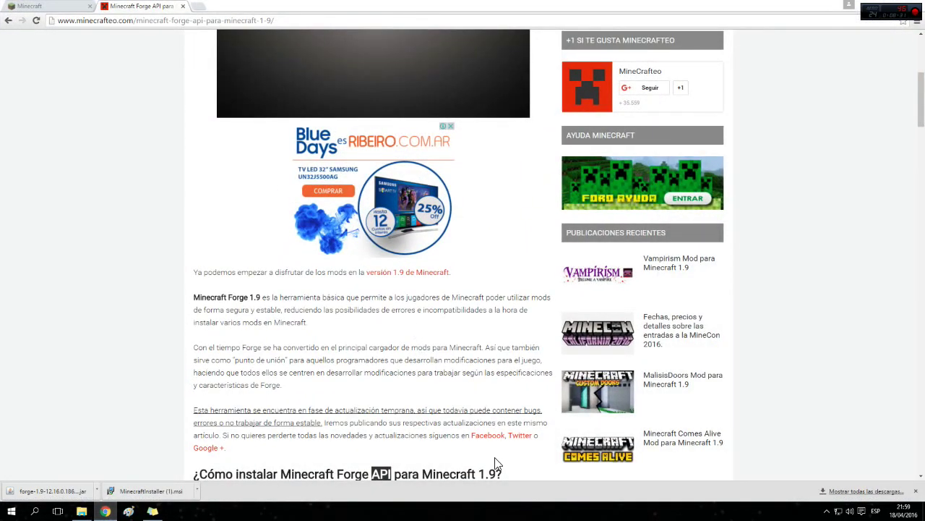
click(289, 19)
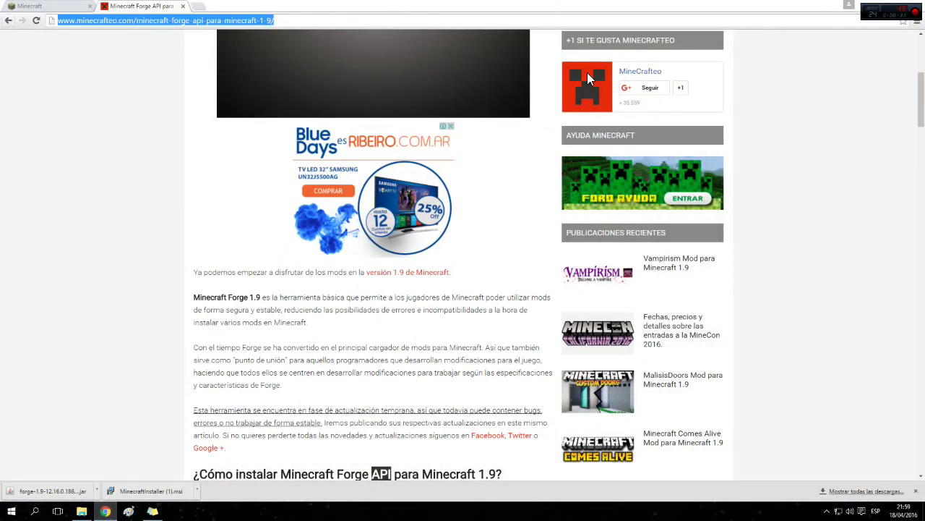
scroll(588, 72, up, 4)
click(604, 225)
text(forge)
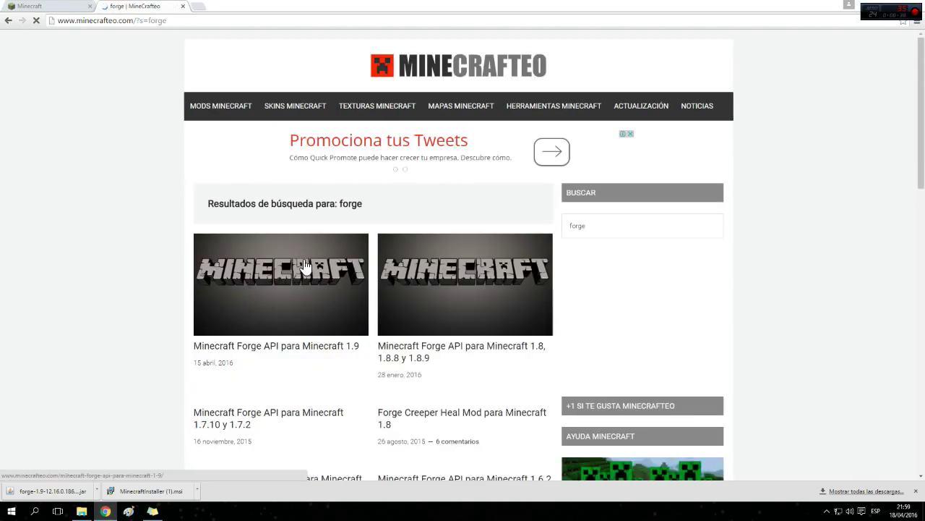
Step: Look through the MineCrafteo search results for the Forge API pages of the different Minecraft versions
scroll(289, 239, down, 2)
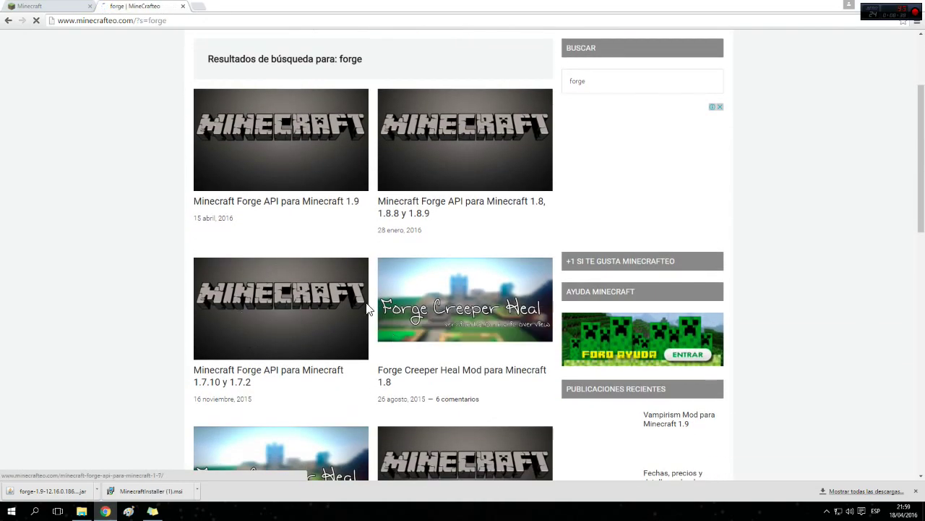
scroll(267, 212, down, 3)
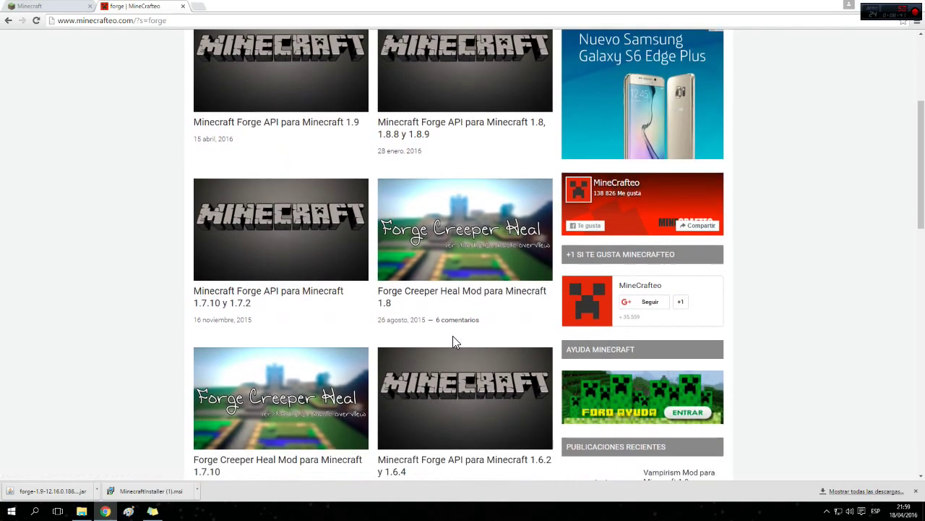
scroll(361, 340, down, 1)
scroll(290, 376, down, 1)
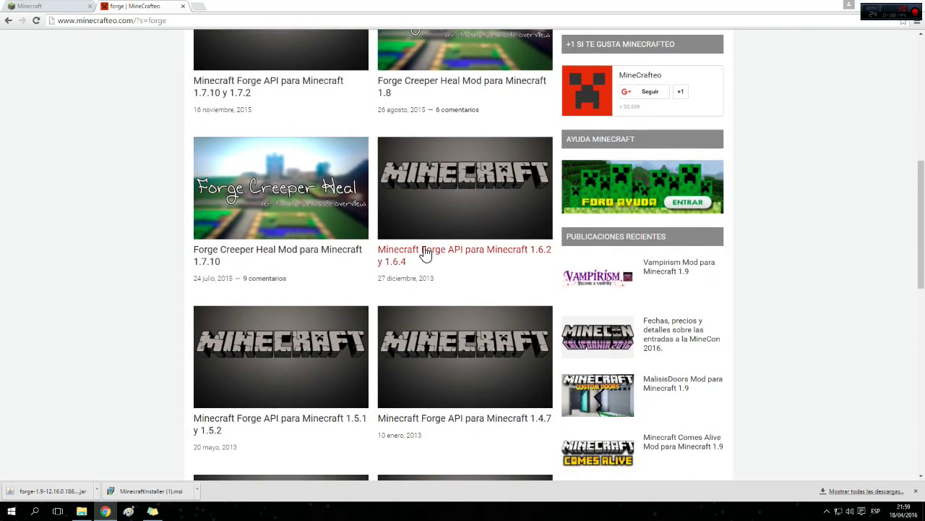
scroll(286, 327, down, 2)
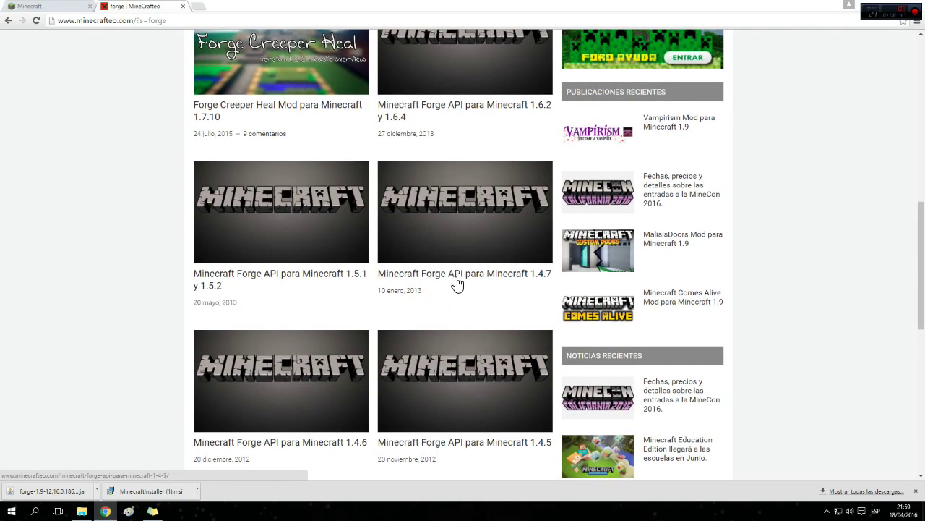
scroll(277, 312, down, 1)
scroll(426, 314, down, 2)
scroll(404, 339, down, 1)
scroll(471, 283, up, 15)
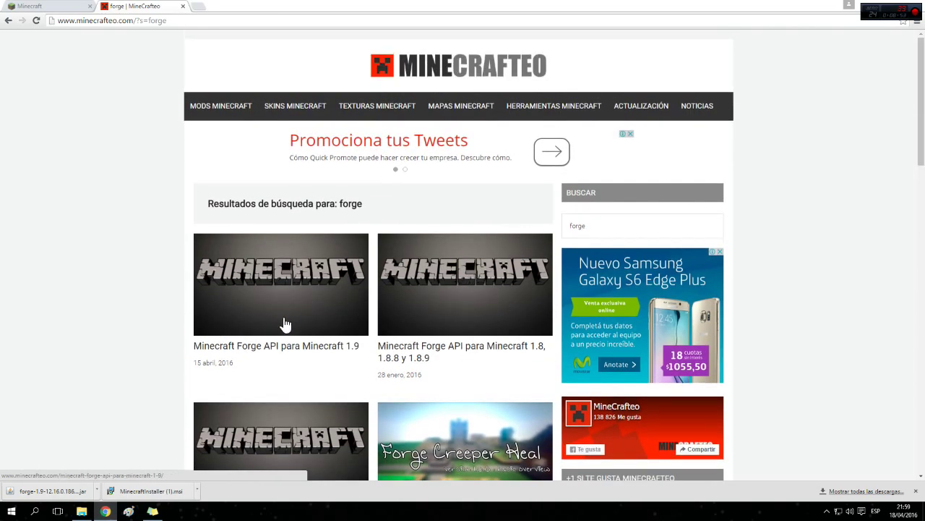
Step: Open the "Minecraft Forge API para Minecraft 1.9" result and review its description and installation instructions
click(310, 349)
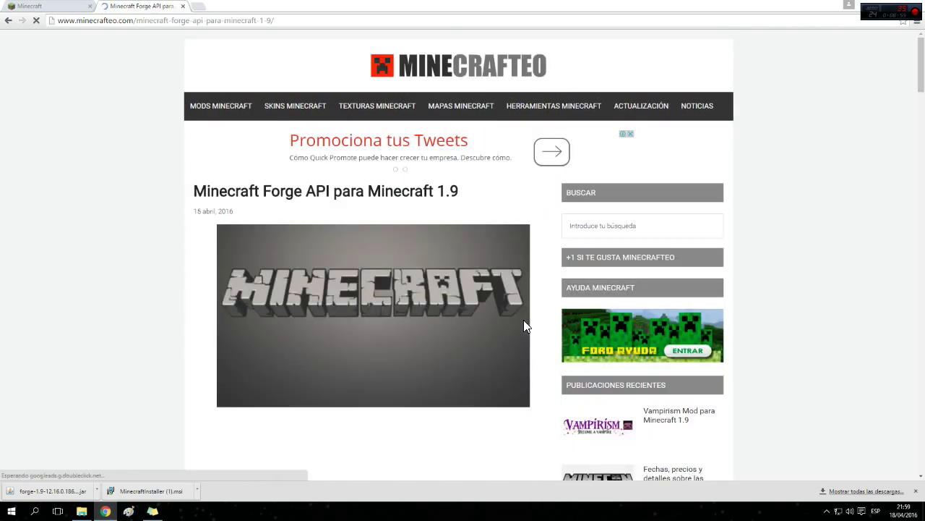
scroll(524, 322, down, 4)
drag(263, 298, 233, 310)
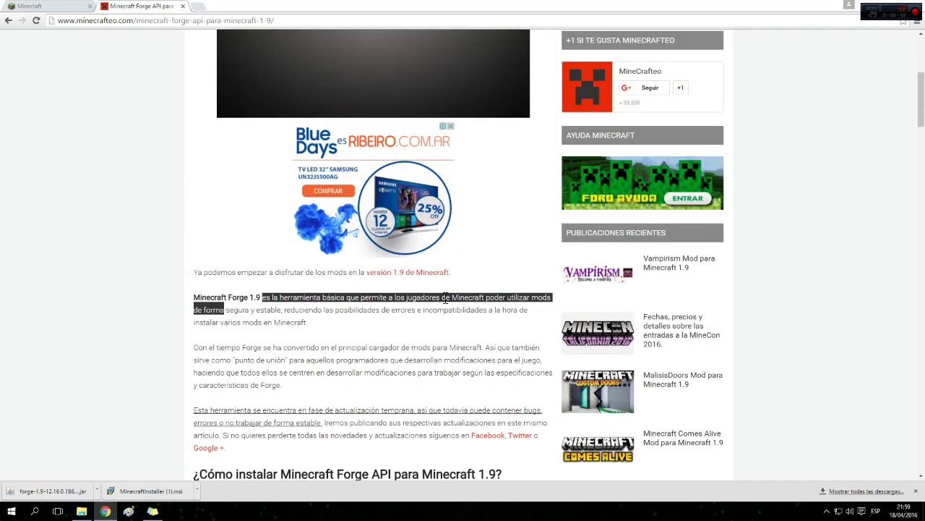
scroll(434, 306, down, 3)
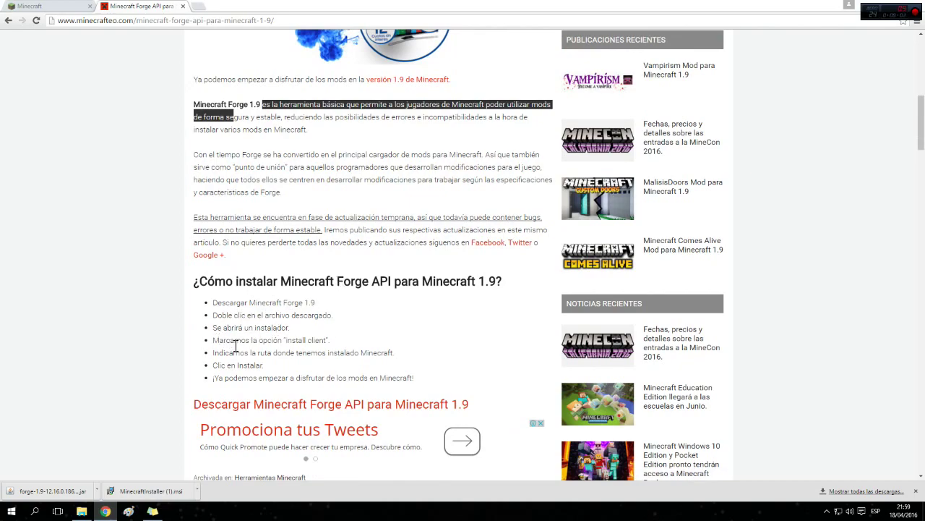
drag(218, 340, 377, 352)
scroll(390, 329, down, 2)
scroll(253, 233, up, 1)
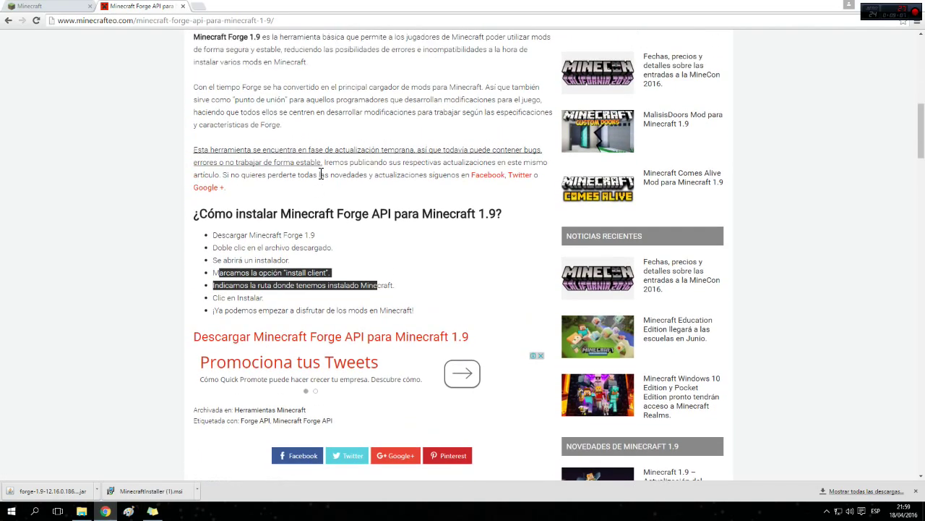
drag(217, 266, 280, 291)
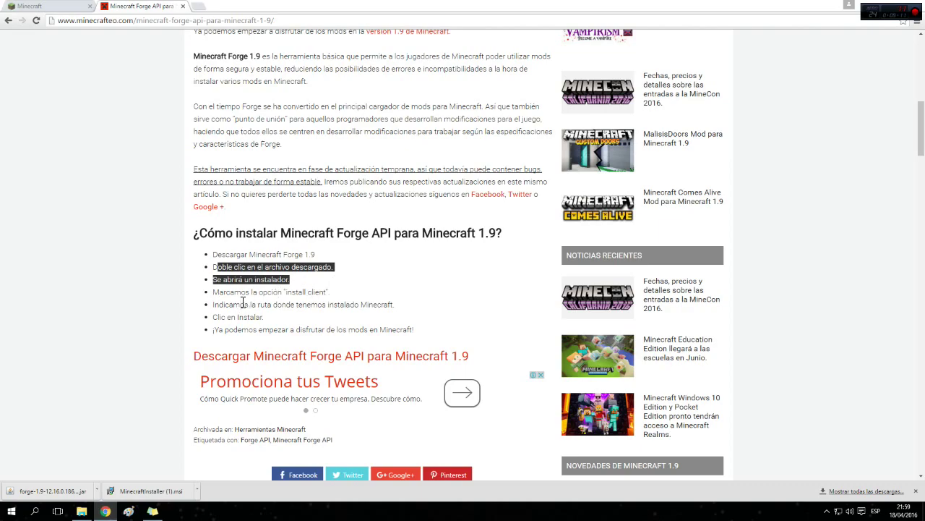
Step: Run the downloaded Forge installer with Install client into the .minecraft folder, move the progress dialog aside and minimize the folder window
click(61, 491)
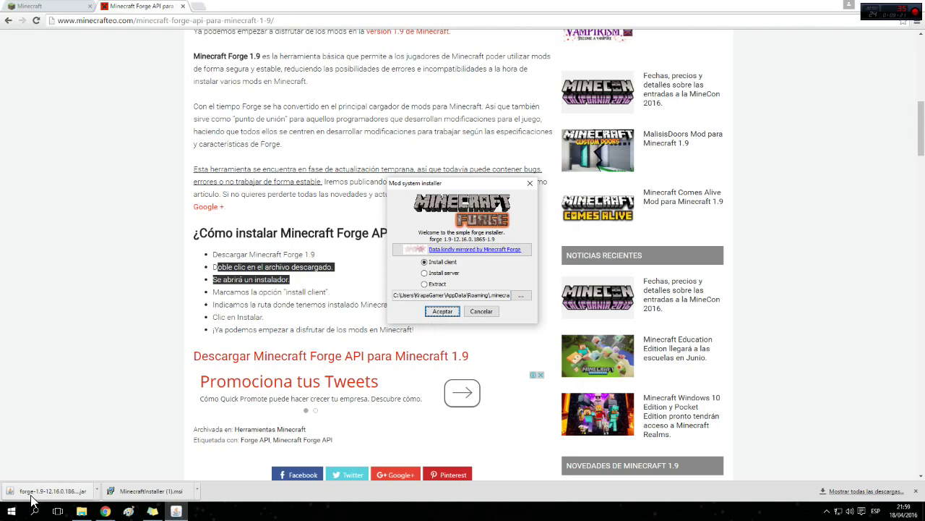
click(443, 312)
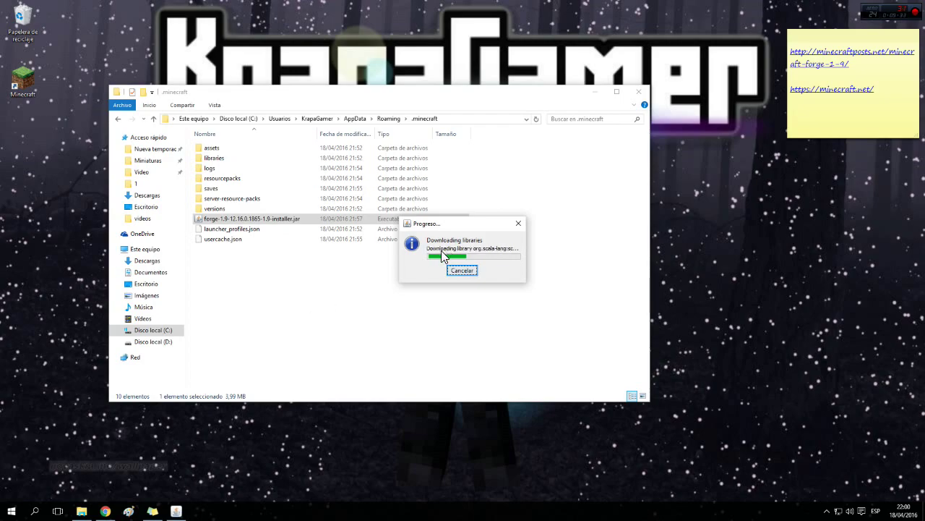
drag(458, 228, 712, 250)
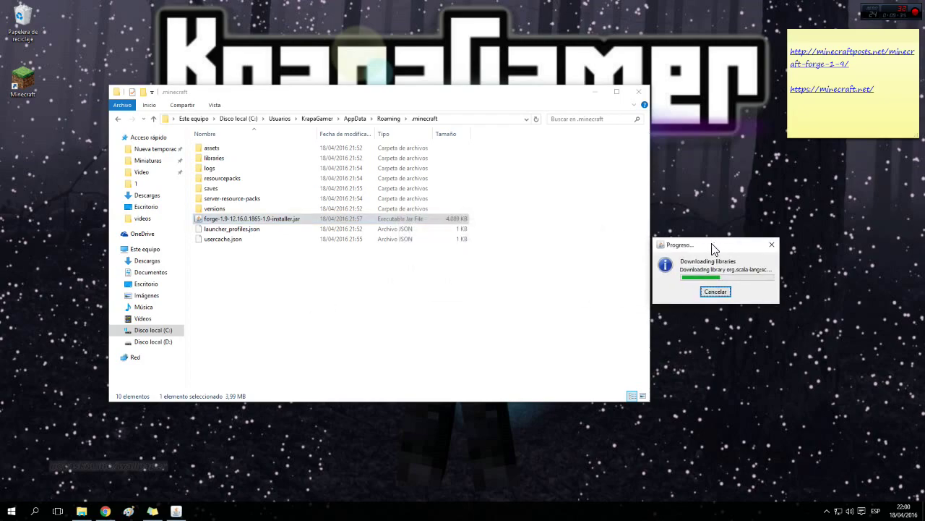
click(592, 92)
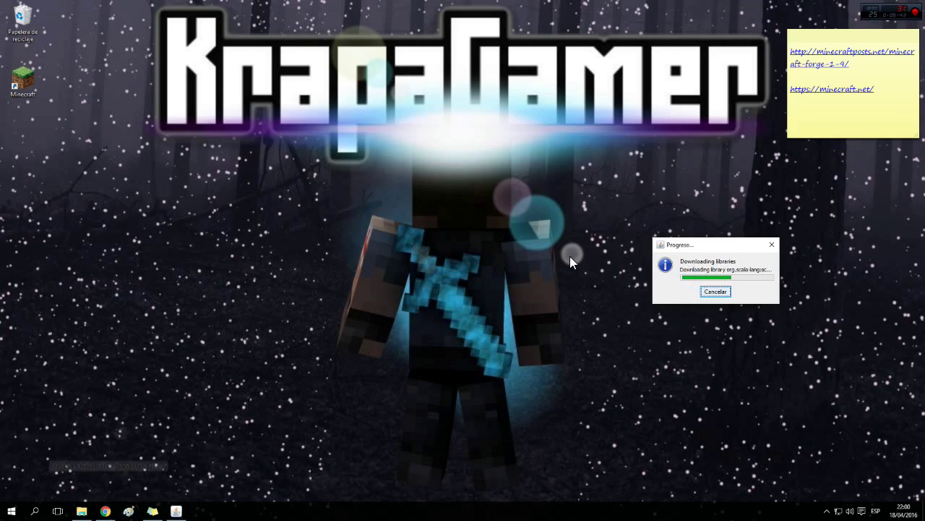
Step: Review the folder path and install lines of the Forge 1.9 instructions on the MineCrafteo page and return to the desktop
click(81, 511)
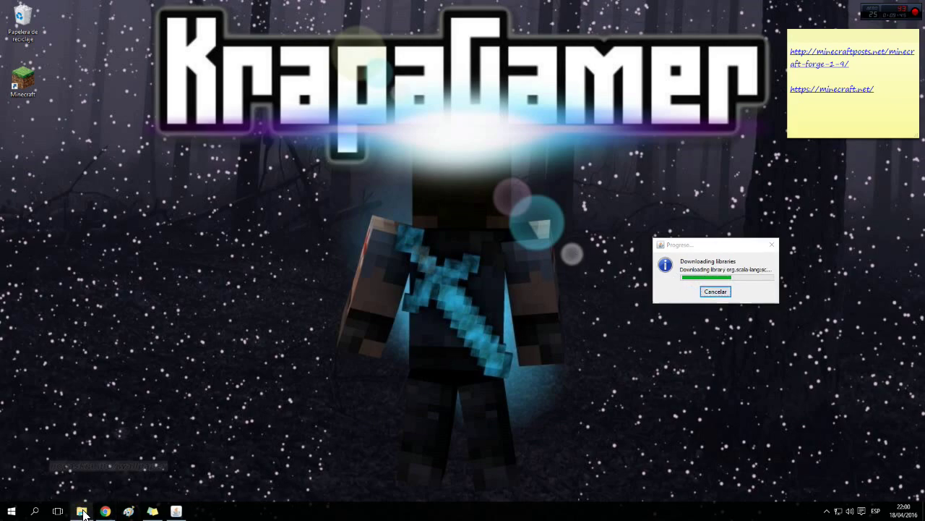
click(81, 511)
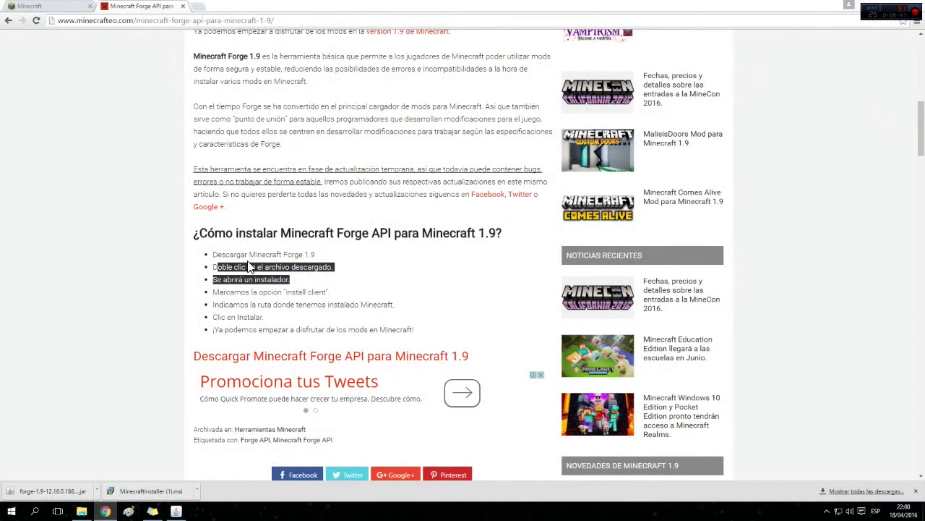
click(224, 304)
drag(215, 304, 457, 318)
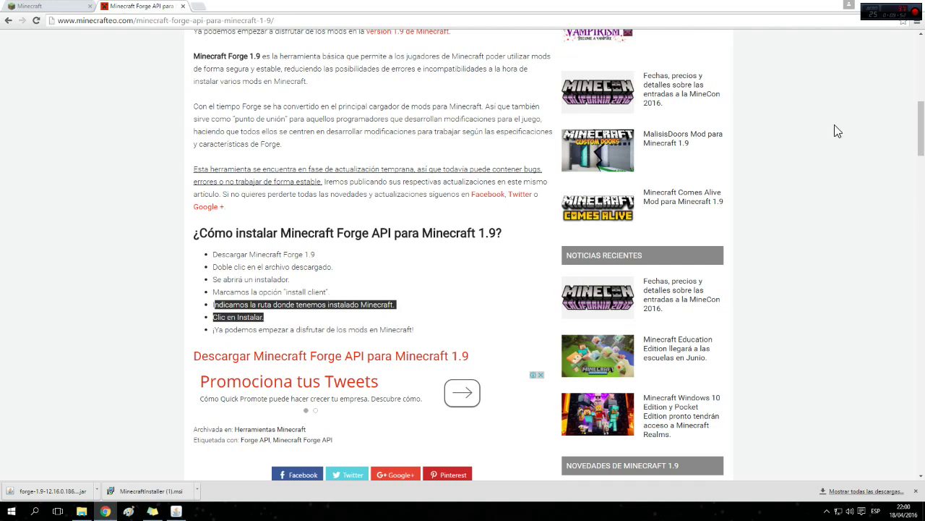
click(908, 7)
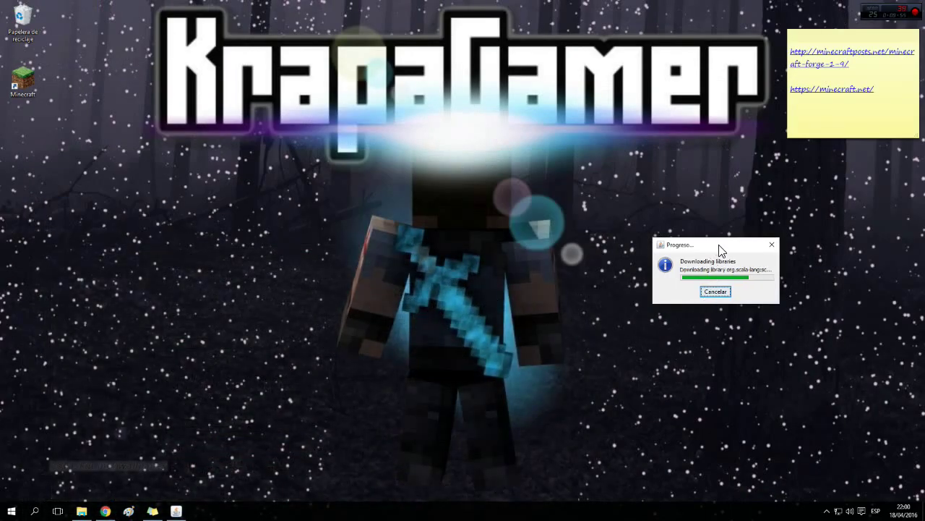
Step: Move the Forge installer's progress dialog aside, accept the completed installation and start the Minecraft launcher
drag(719, 249, 484, 250)
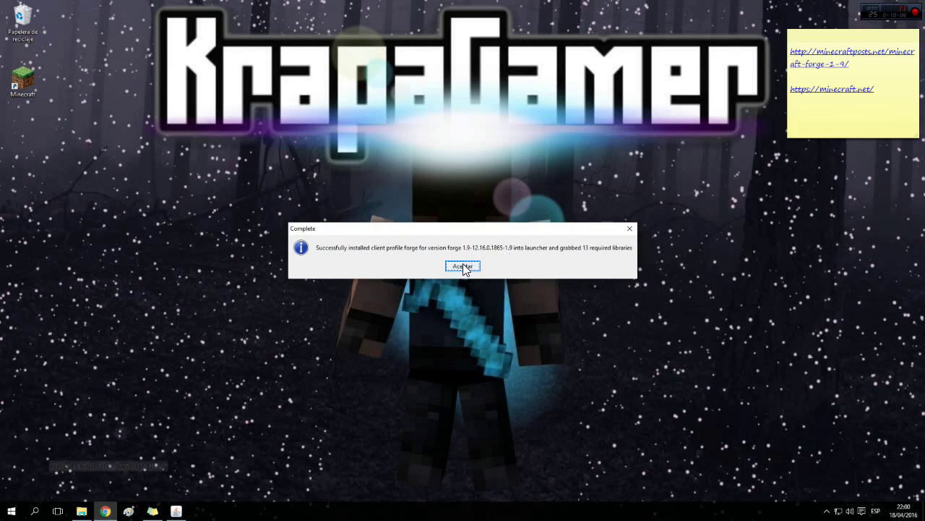
click(466, 266)
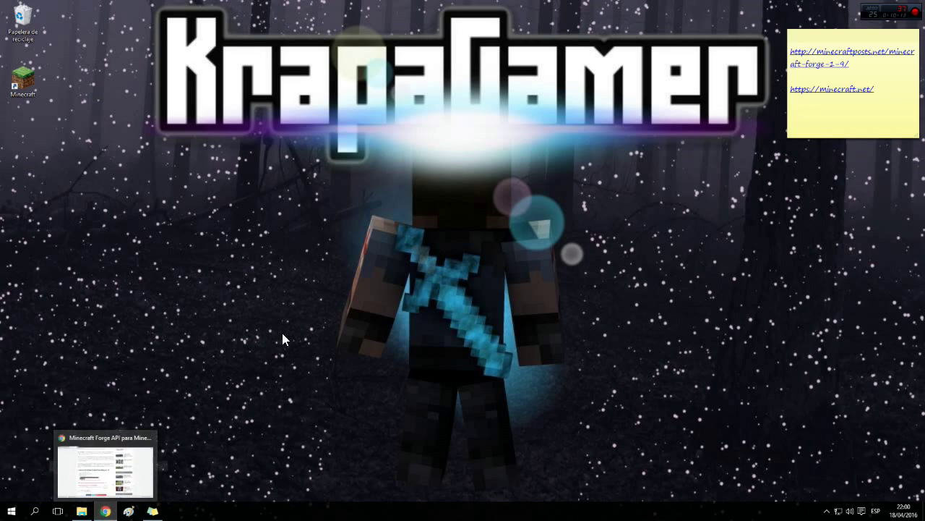
double_click(23, 81)
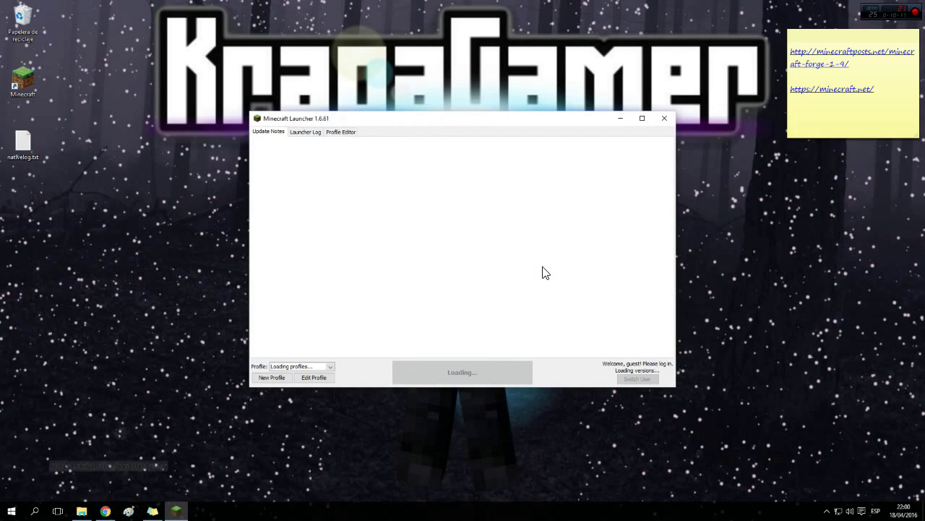
Step: Edit the current launcher profile to use version release 1.9-forge1.9-12.16.0.1865-1.9 and save it
click(328, 366)
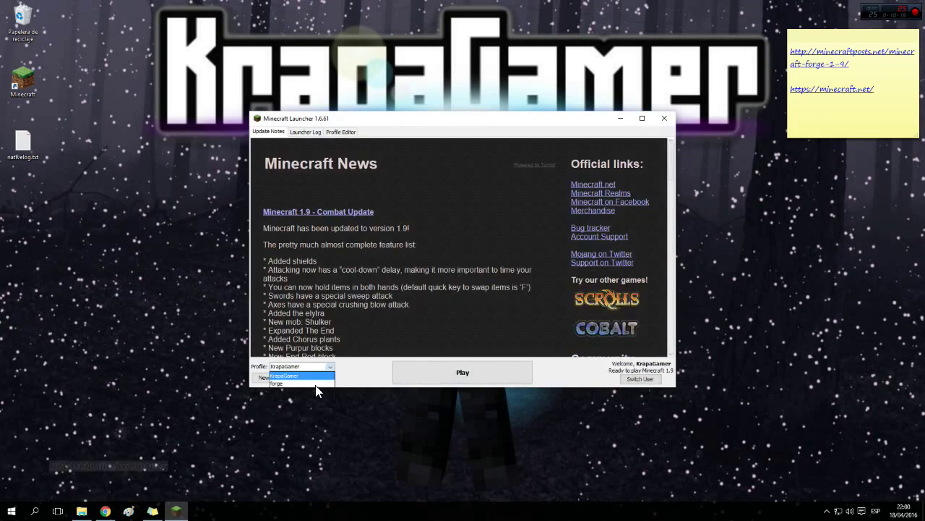
click(329, 367)
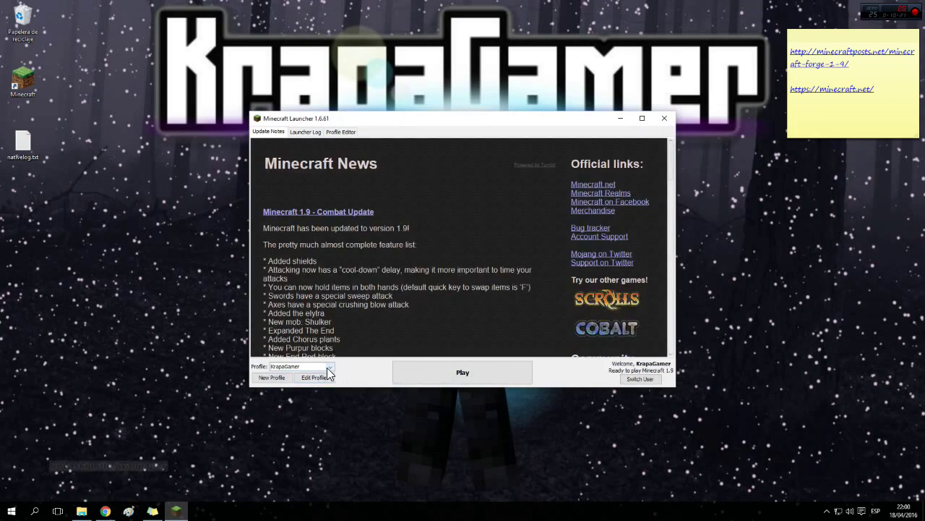
click(313, 377)
click(483, 291)
scroll(433, 325, down, 2)
scroll(432, 342, down, 12)
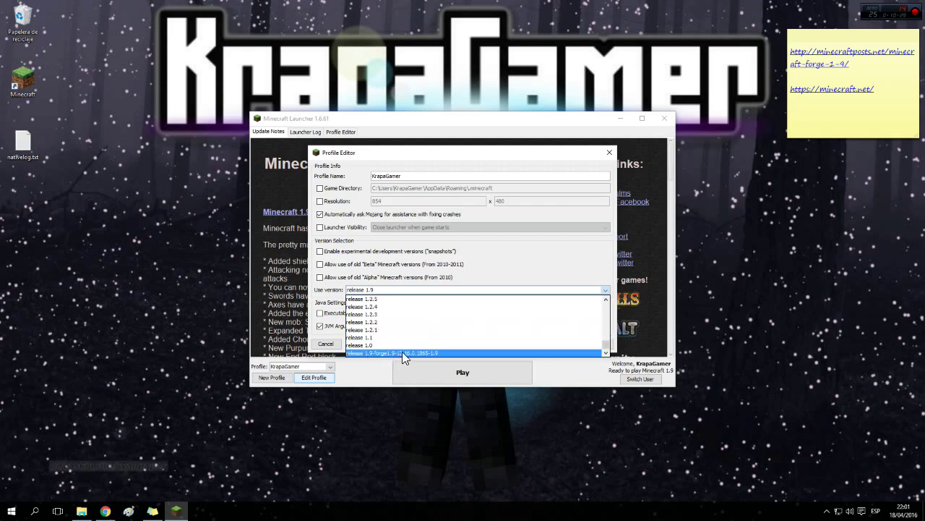
click(402, 352)
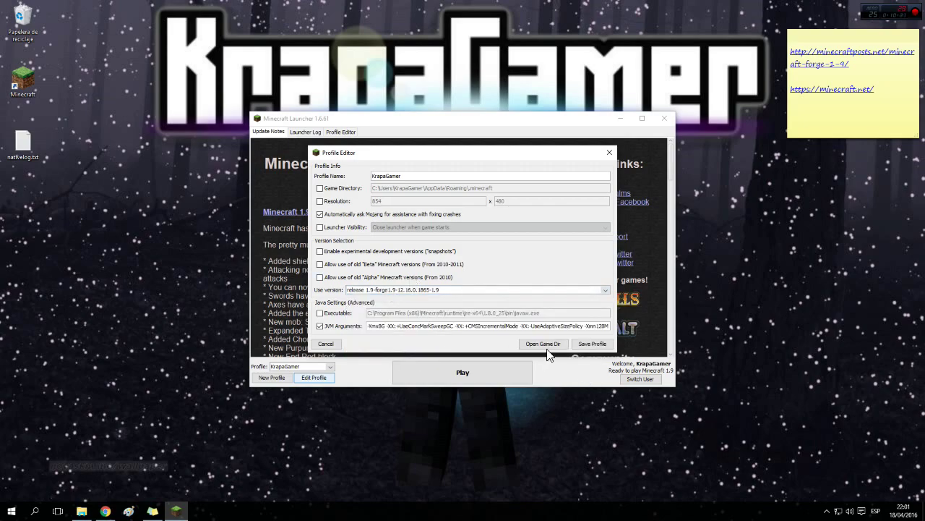
click(590, 345)
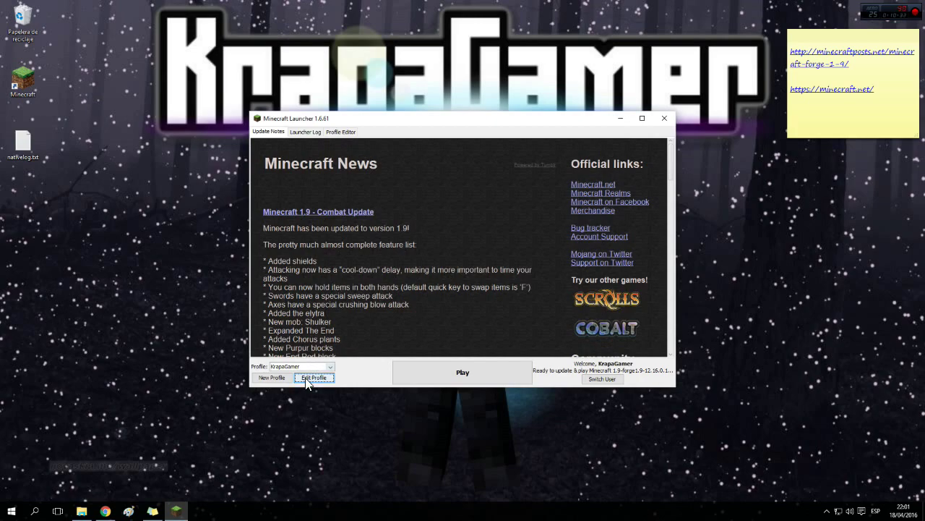
Step: Launch the game with the edited profile and create a Survival world named New World
click(481, 372)
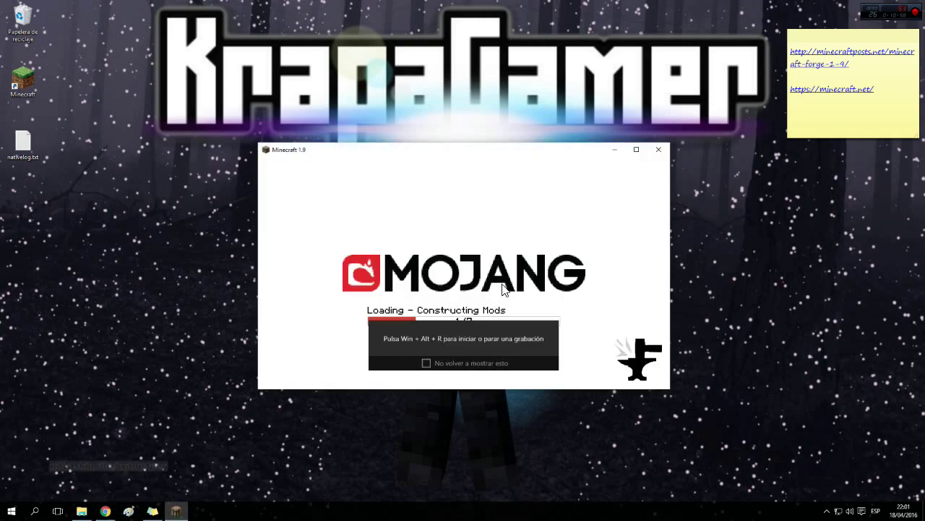
drag(590, 150, 528, 101)
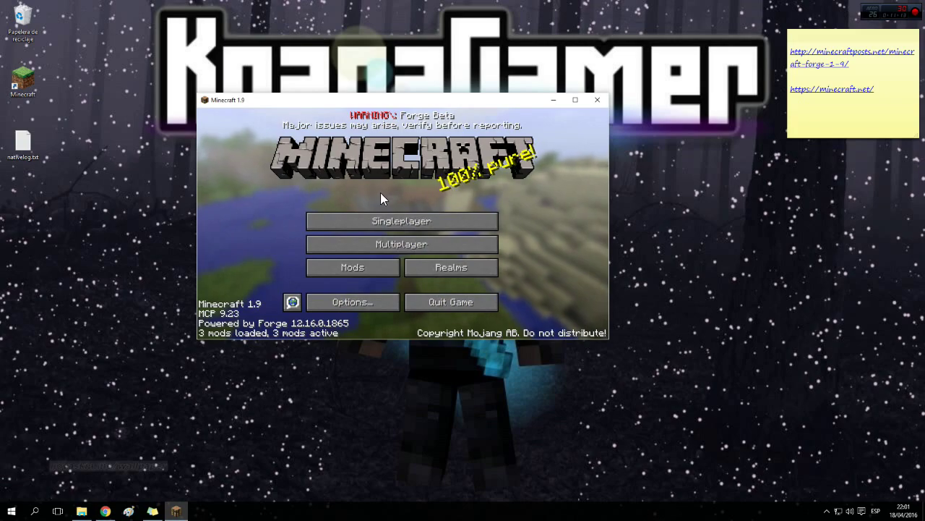
click(418, 217)
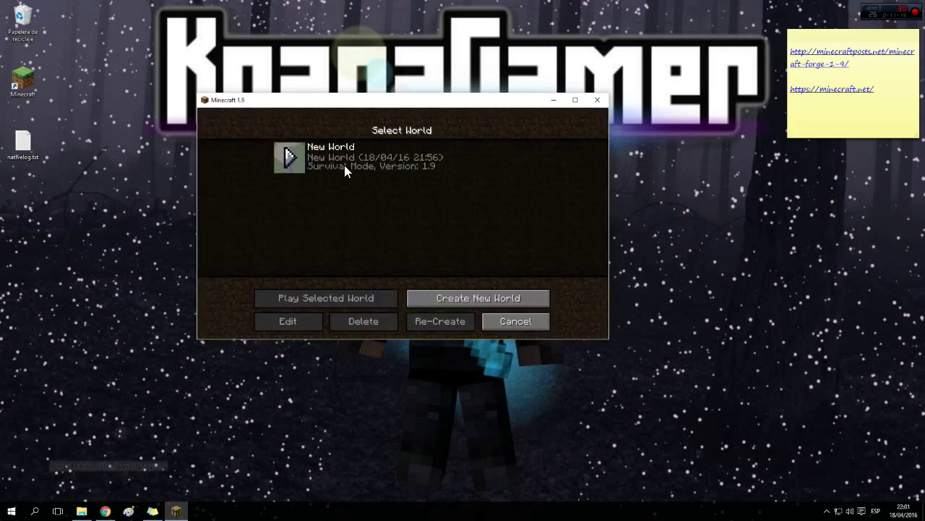
click(485, 299)
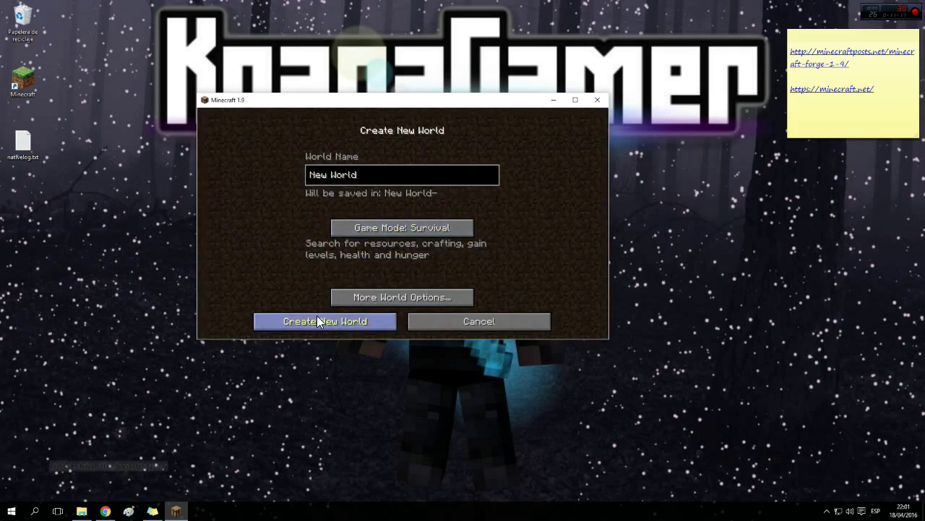
click(316, 321)
drag(433, 107, 475, 170)
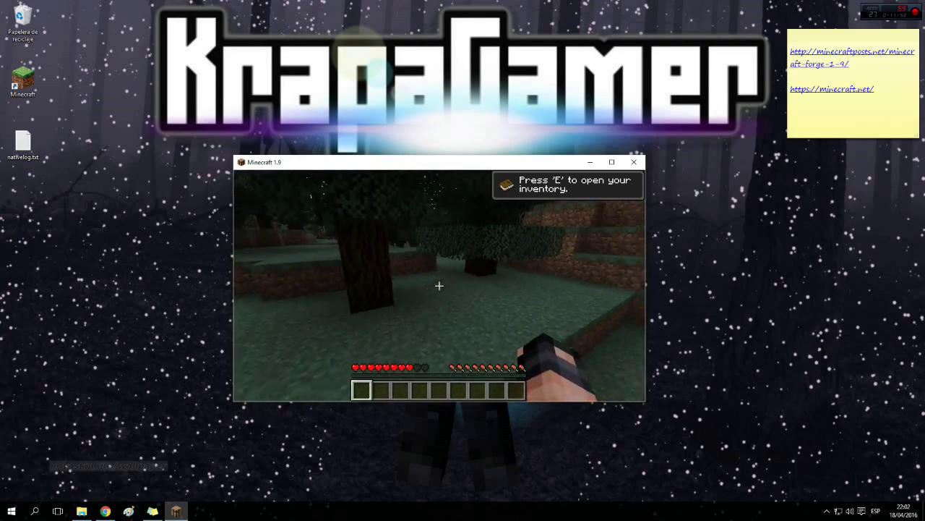
Step: Try out the new world briefly, quit it and close the Minecraft game window
click(439, 287)
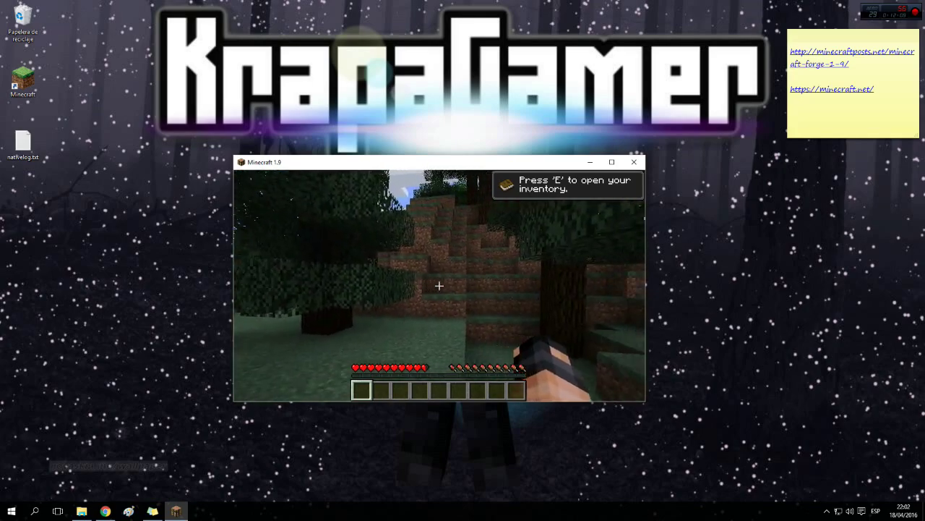
key(Escape)
click(433, 339)
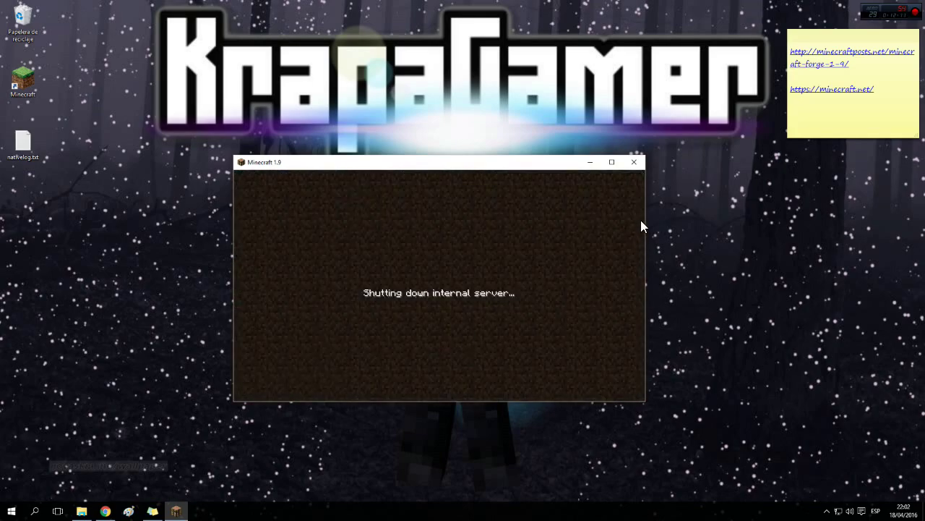
click(635, 163)
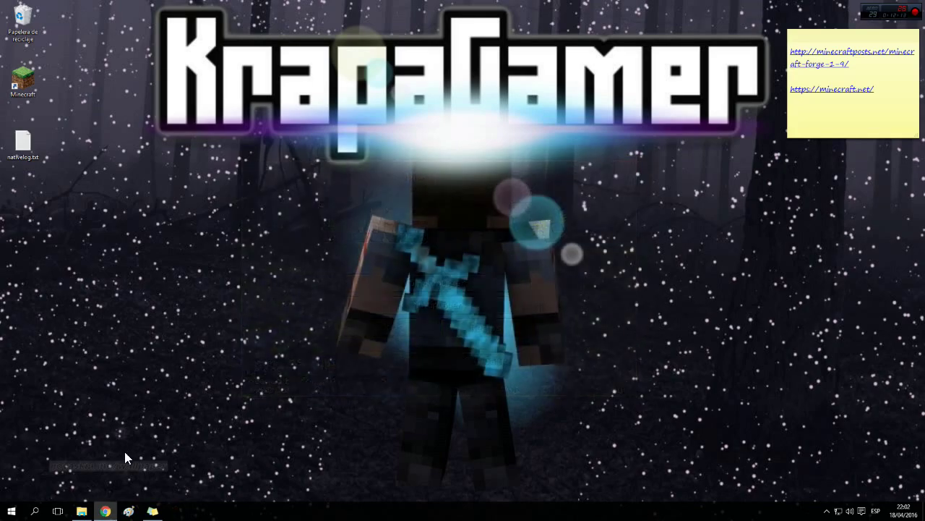
Step: Bring up the .minecraft folder and delete forge-1.9-12.16.0.1865-1.9-installer.jar from it
click(82, 510)
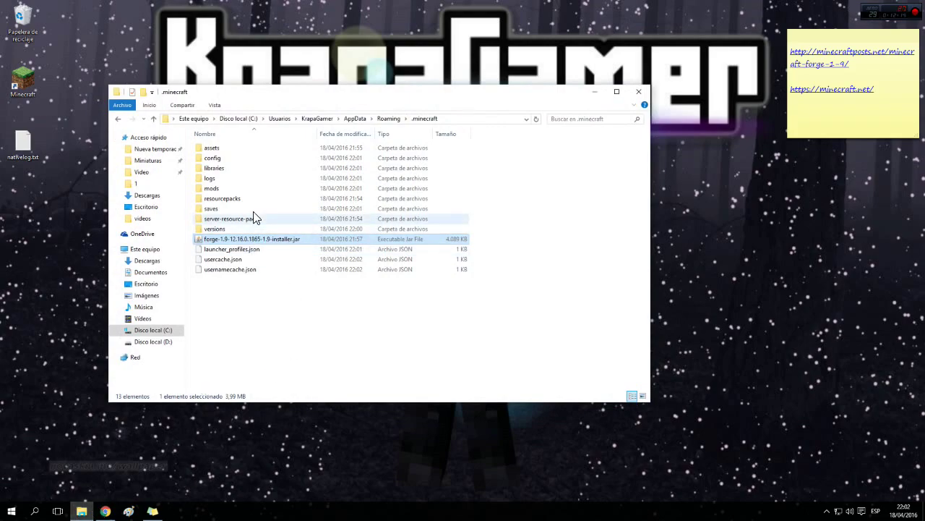
click(233, 188)
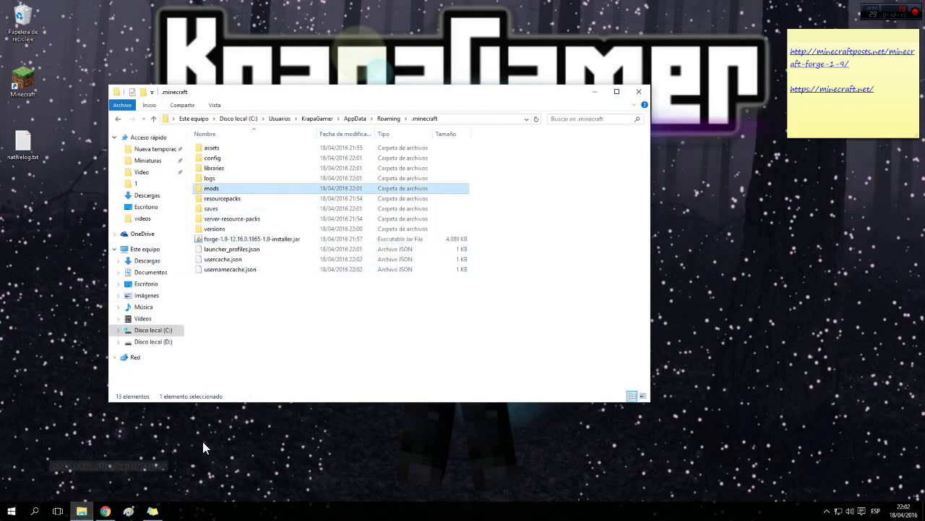
click(285, 240)
key(Delete)
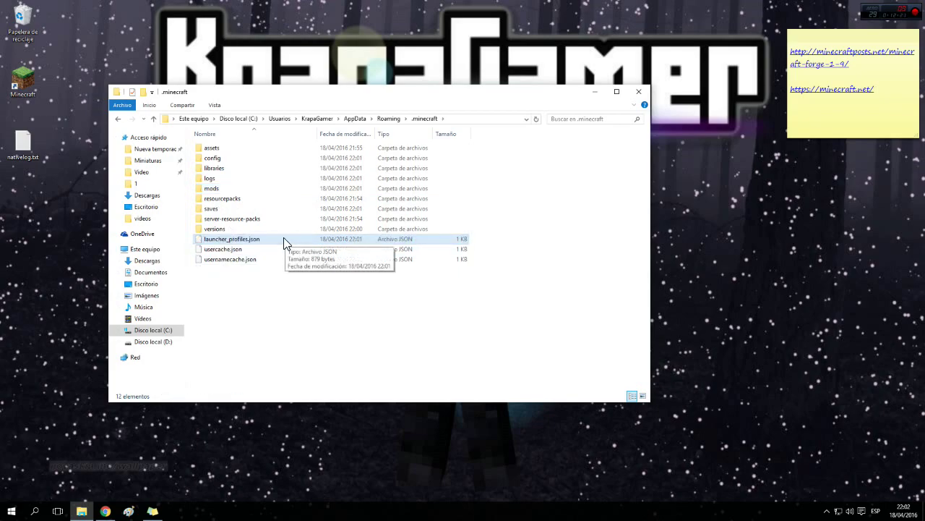
Step: Open the mods folder inside .minecraft and switch to Chrome
click(216, 189)
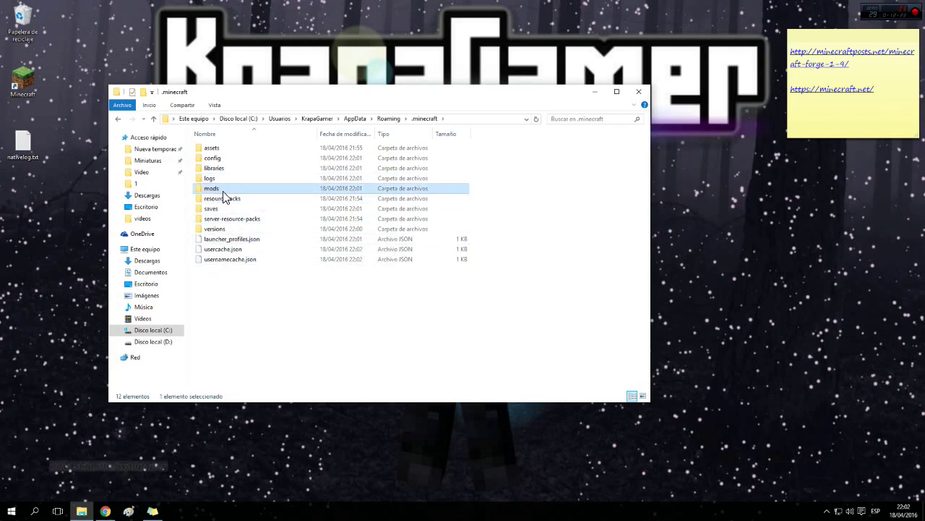
double_click(223, 189)
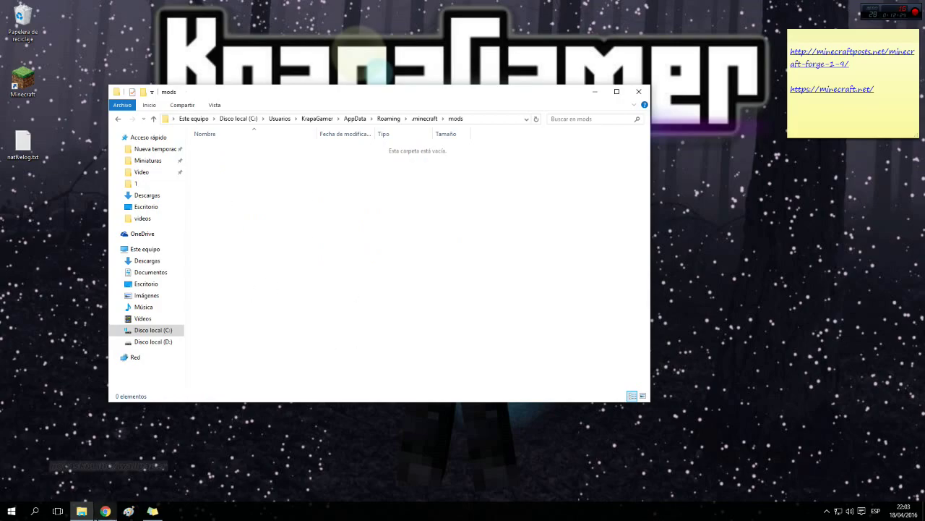
click(101, 511)
click(277, 21)
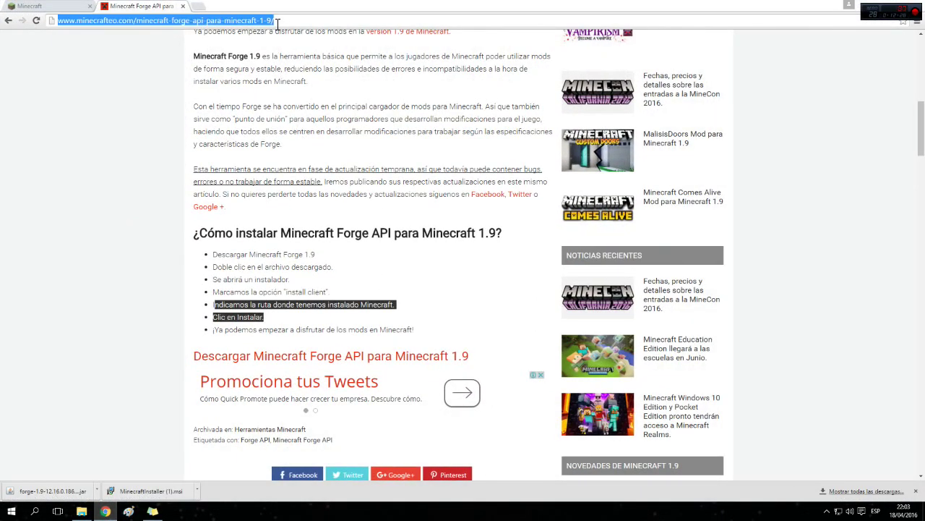
text(mod)
key(BackSpace)
key(BackSpace)
key(BackSpace)
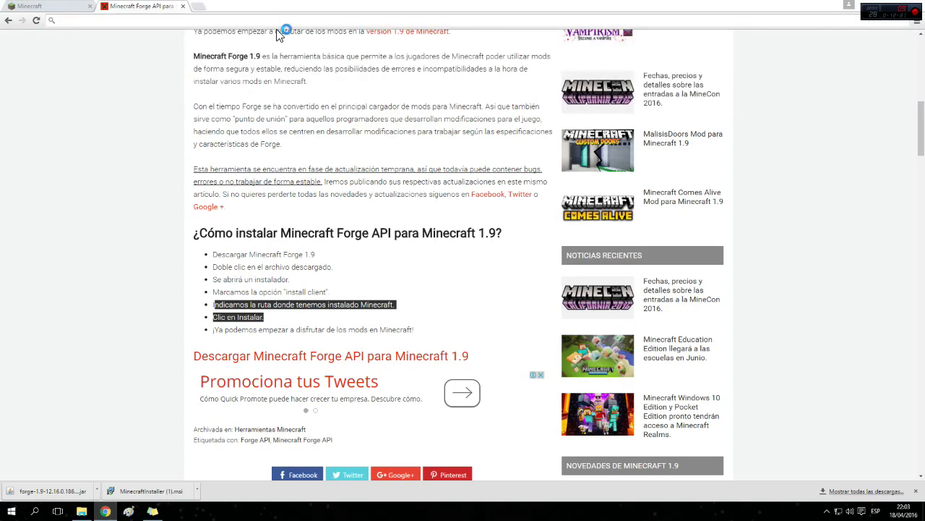
click(52, 75)
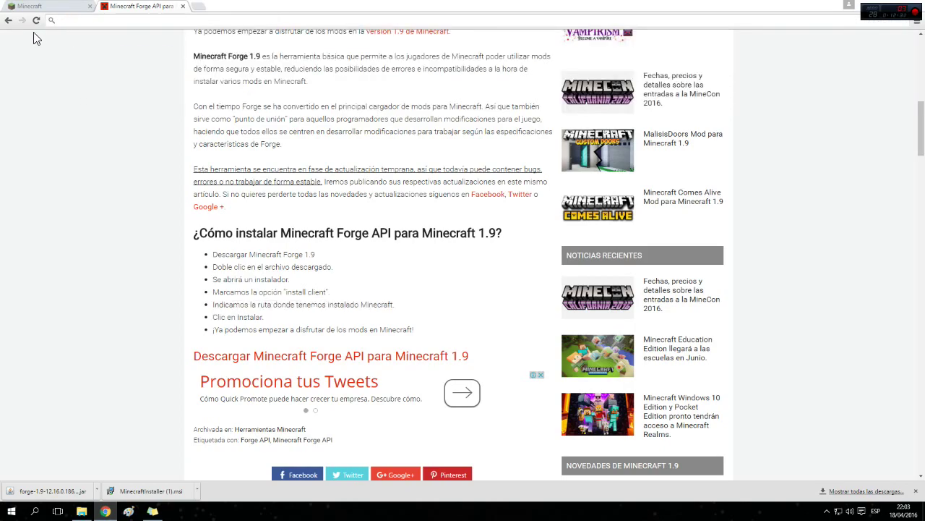
click(7, 20)
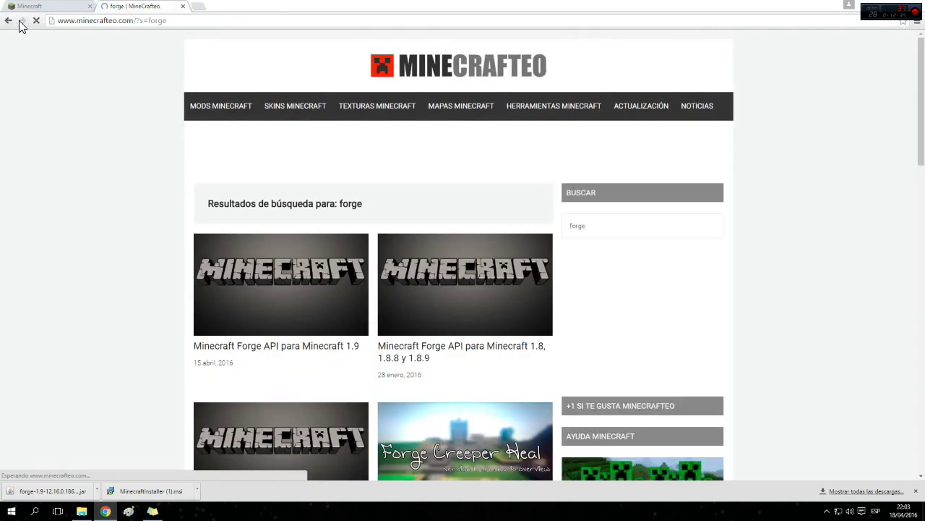
click(22, 22)
Step: Copy the MineCrafteo Forge 1.9 page address and paste it over the minecraftposts.net link in the sticky note
click(124, 20)
key(ctrl+c)
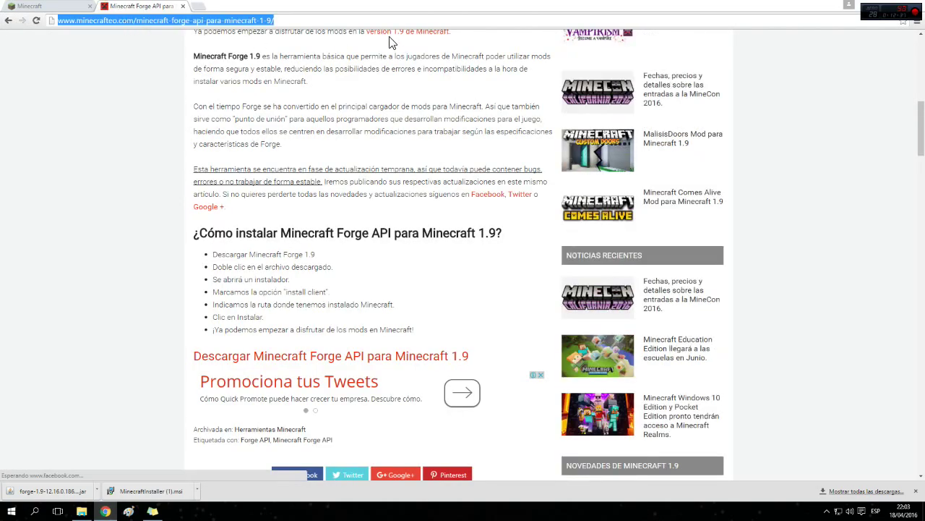
click(835, 7)
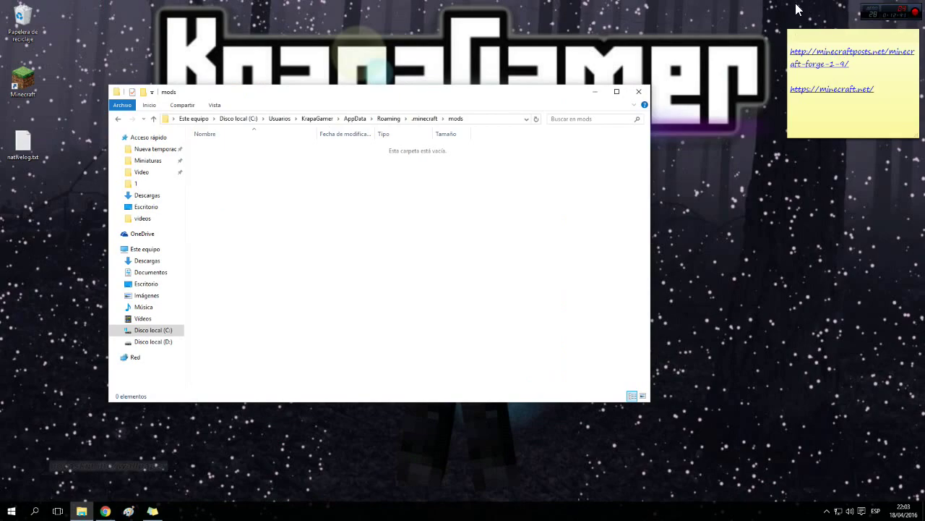
click(855, 66)
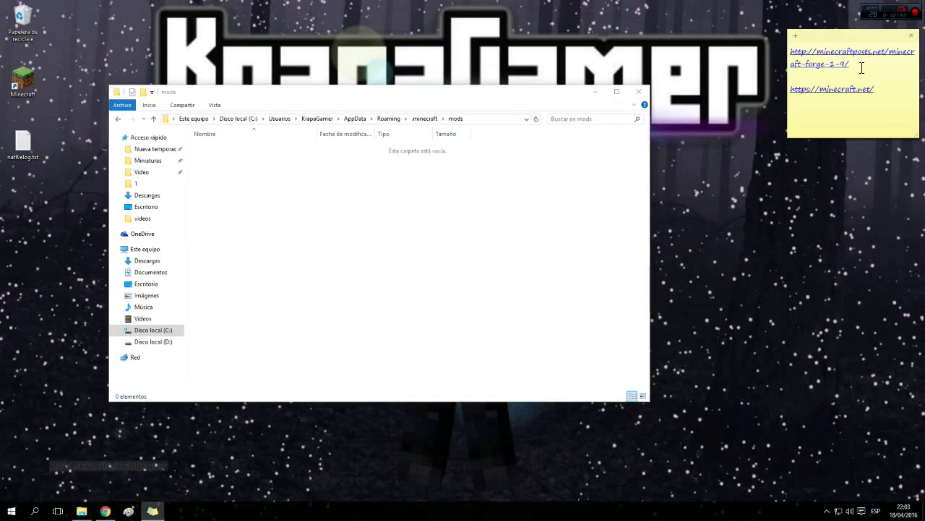
drag(863, 68, 792, 40)
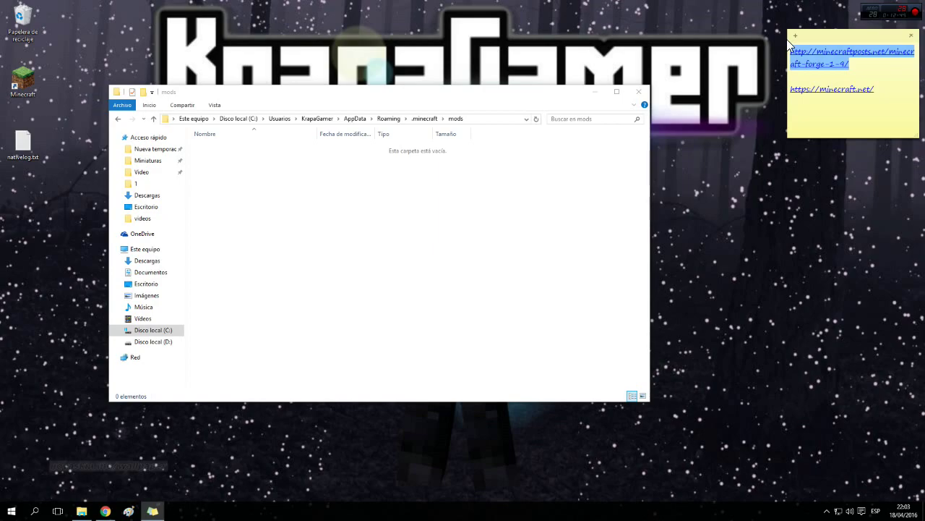
key(ctrl+v)
drag(873, 102, 790, 106)
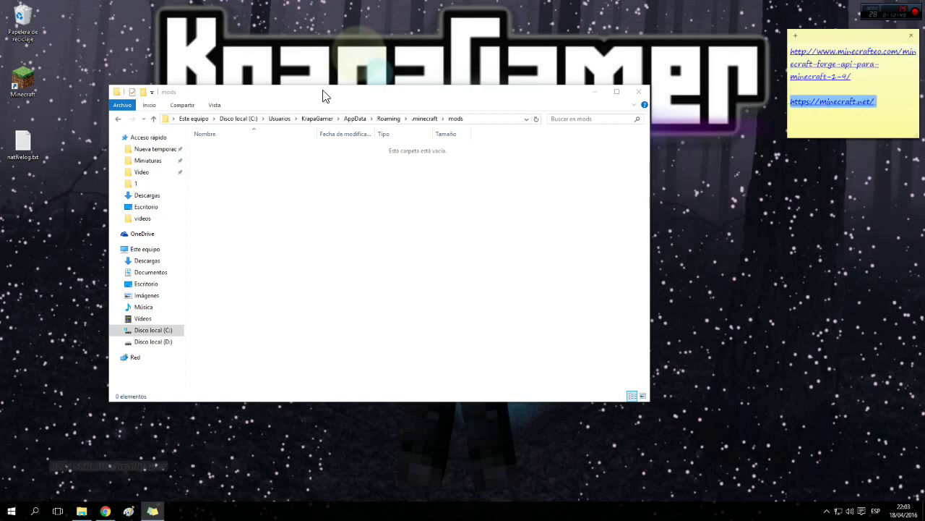
click(363, 99)
click(886, 97)
click(269, 181)
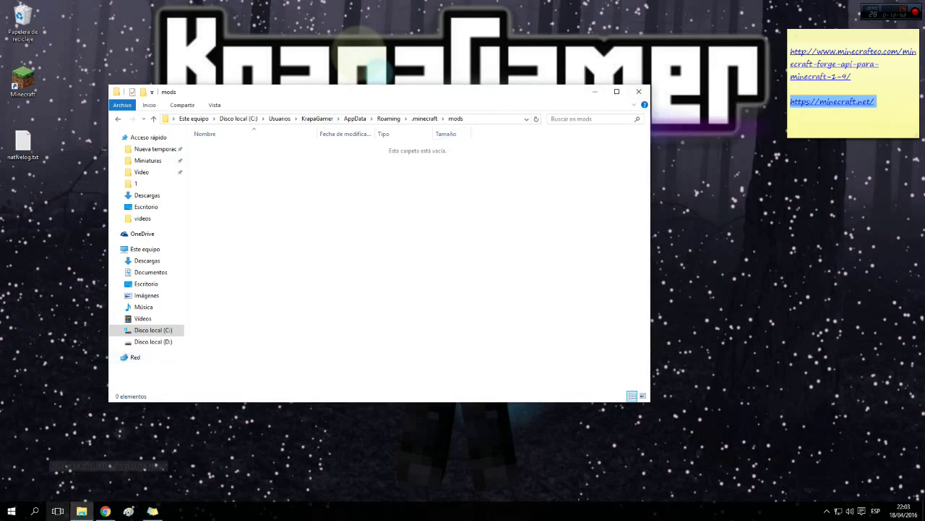
Step: Switch to Chrome, search for "mods para minecraft 1.9" and open the "Mods Minecraft | MineCrafteo" result in a new tab
click(106, 511)
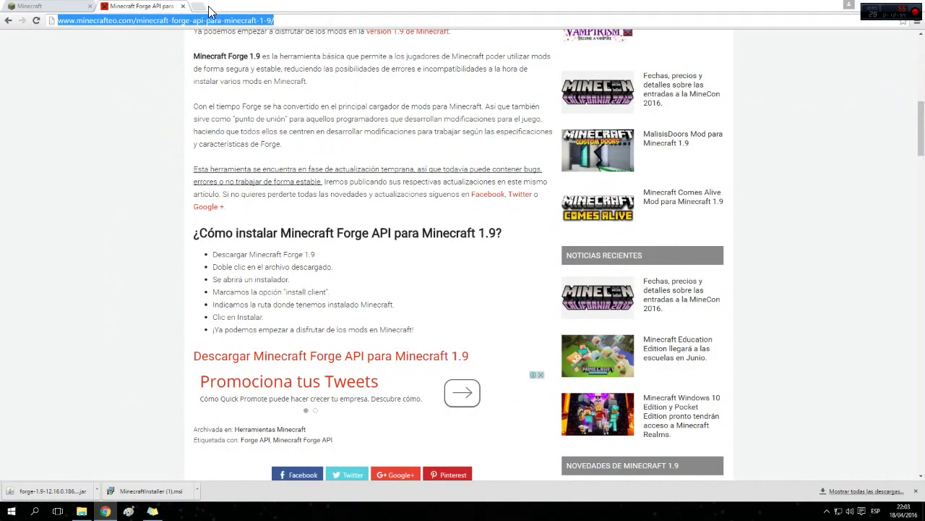
text(mods)
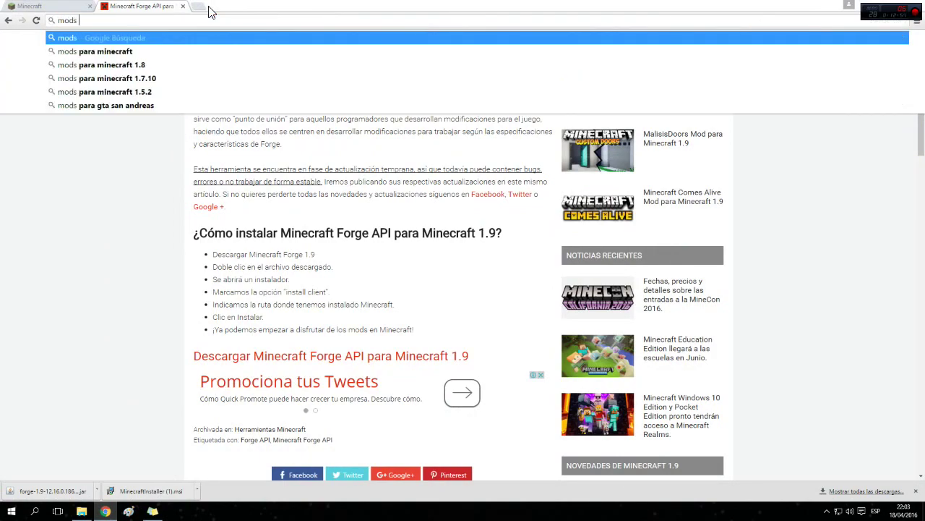
text( para minecraft 1.)
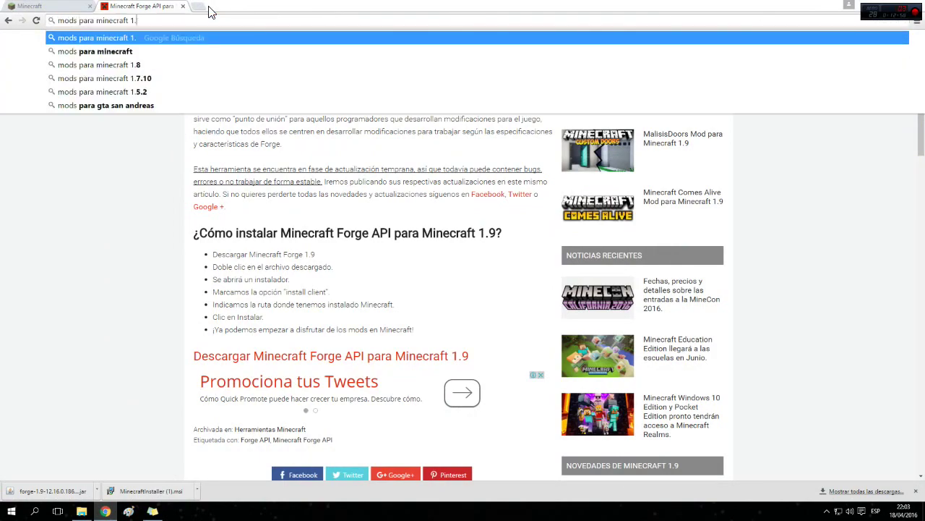
text(9)
key(Return)
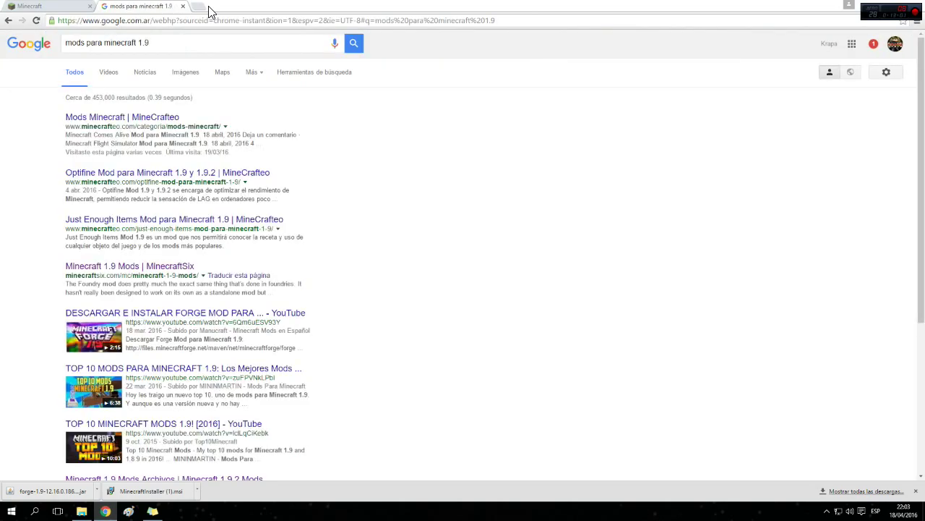
right_click(145, 117)
click(173, 124)
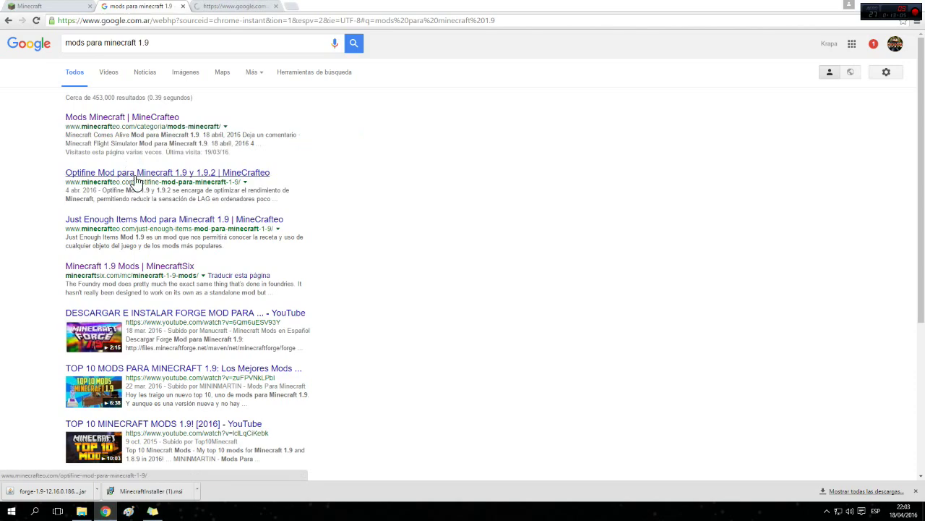
scroll(137, 220, down, 2)
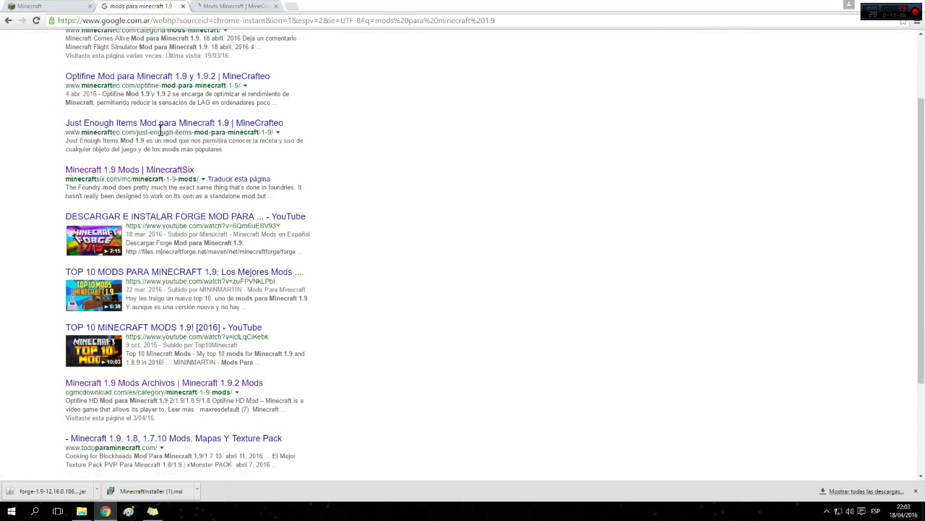
right_click(149, 125)
key(Escape)
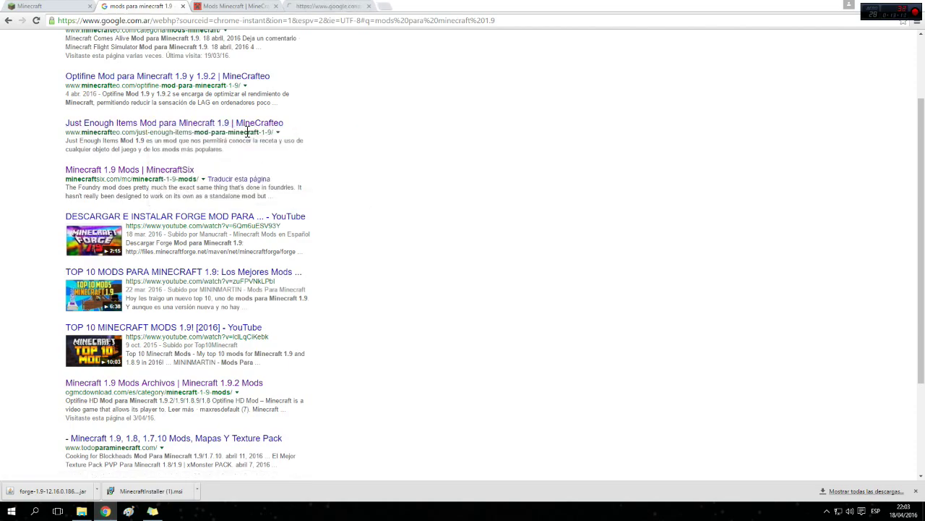
click(367, 5)
Step: Open the "Minecraft 1.9 Mods | MinecraftSix" and "Minecraft 1.9 Mods Archivos" search results in new tabs
scroll(111, 183, down, 1)
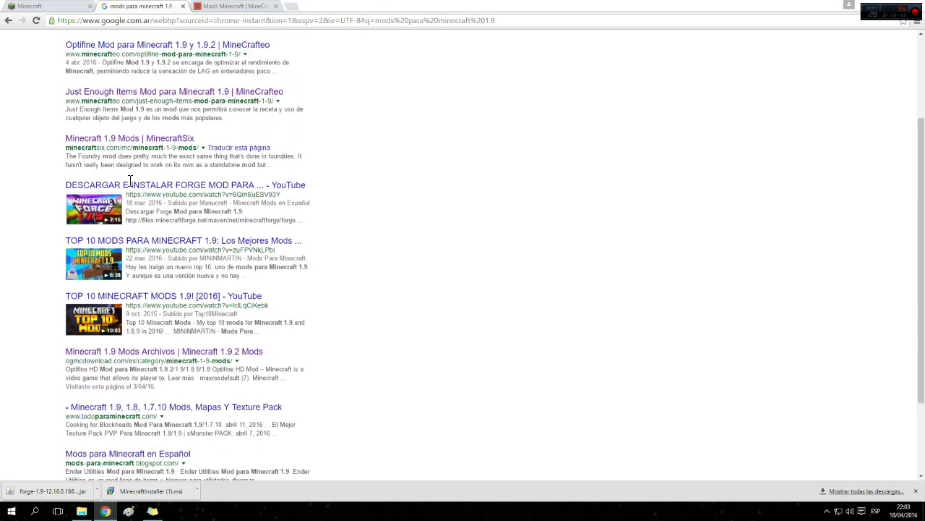
right_click(162, 126)
click(181, 131)
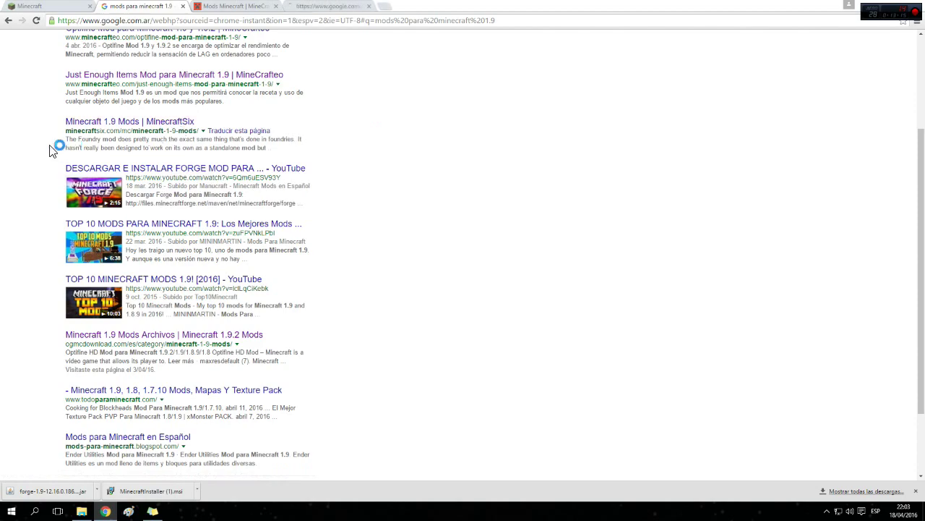
scroll(58, 152, down, 2)
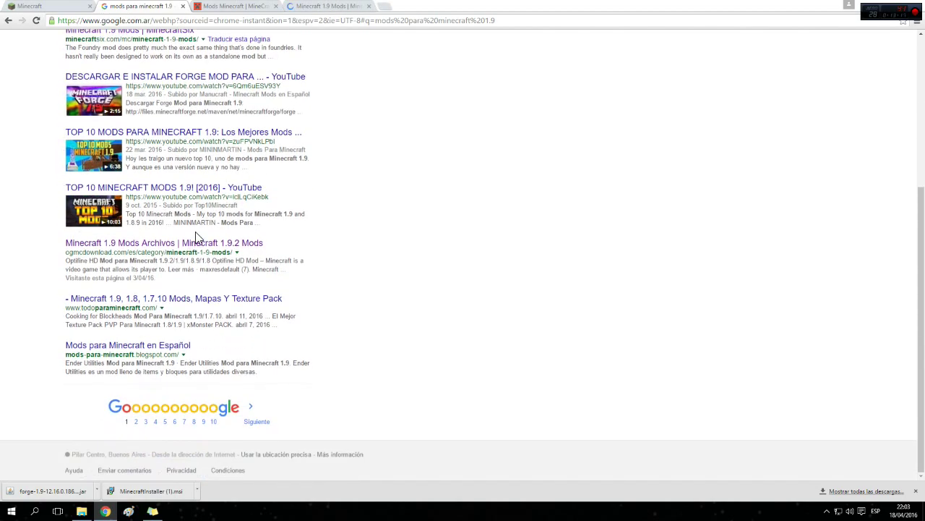
right_click(168, 244)
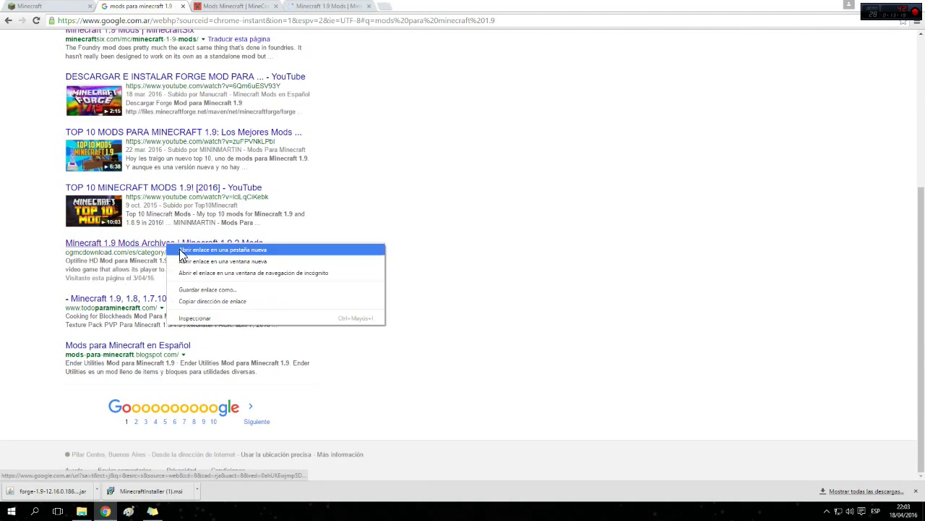
click(180, 255)
Step: On the MineCrafteo mods page, open the Vampirism Mod para Minecraft 1.9 article in a new tab and switch to it
click(239, 6)
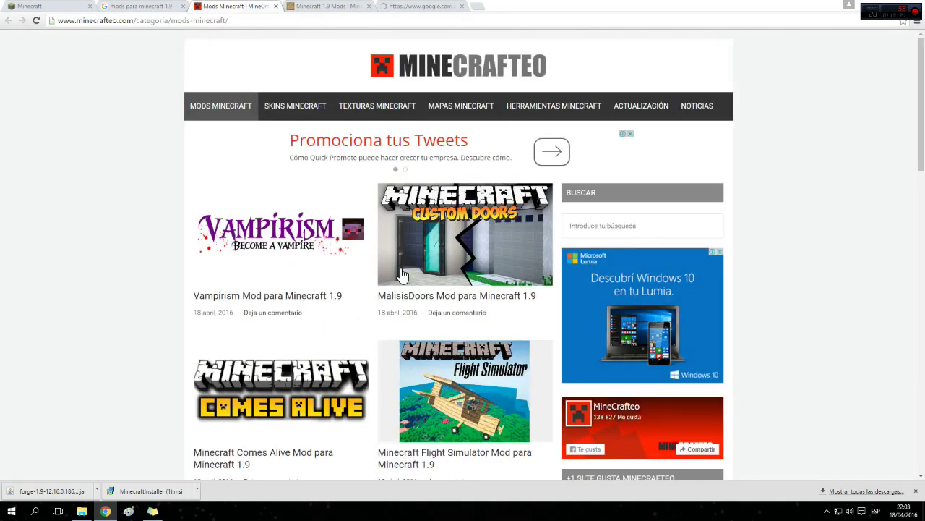
scroll(352, 234, down, 2)
middle_click(236, 203)
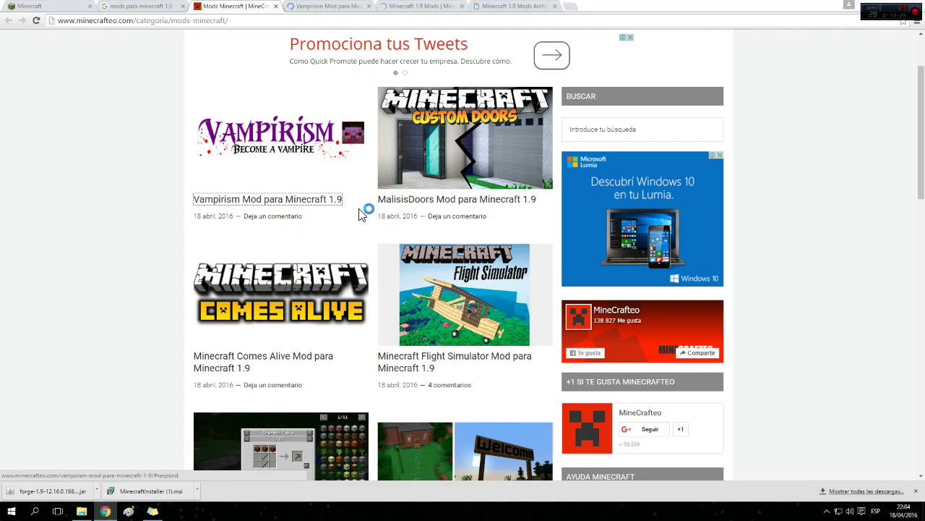
click(338, 6)
Step: Read through the Vampirism mod's description, screenshot and installation instructions down to its download link
scroll(440, 246, down, 2)
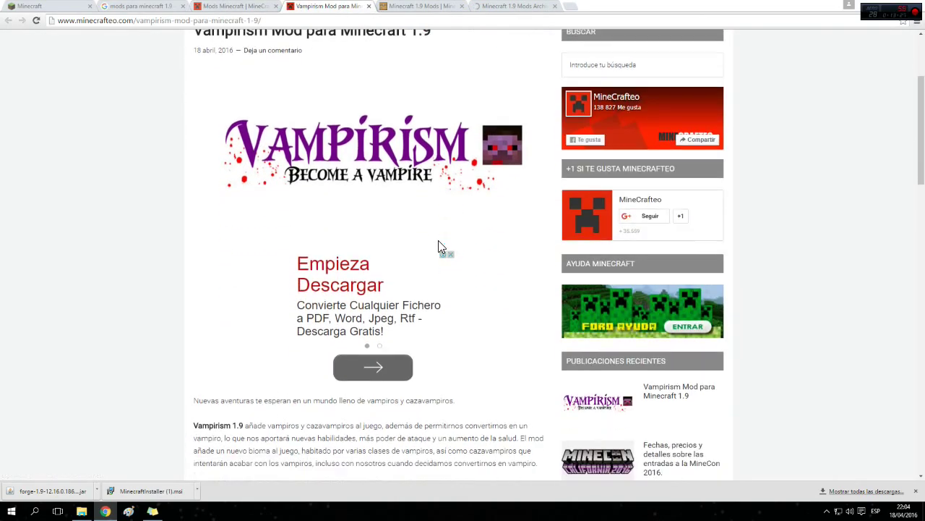
scroll(448, 246, down, 2)
scroll(446, 256, down, 5)
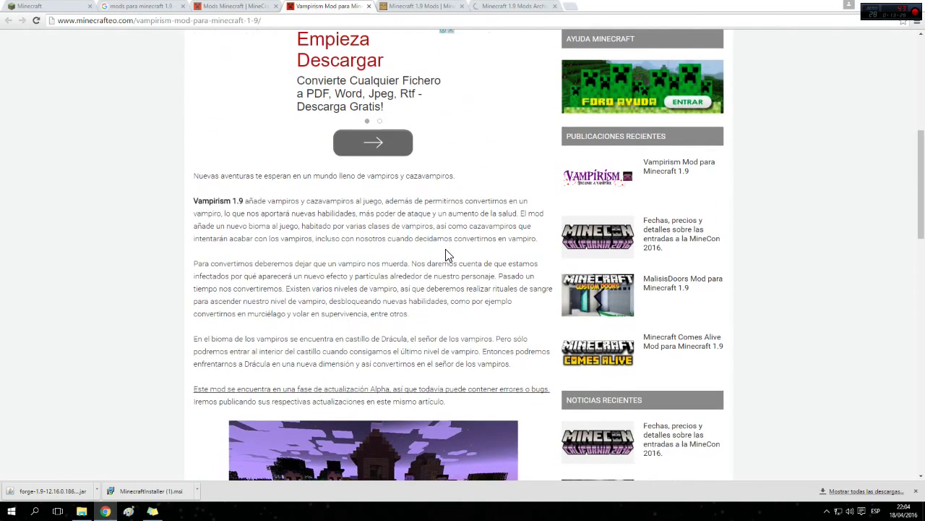
drag(253, 152, 470, 154)
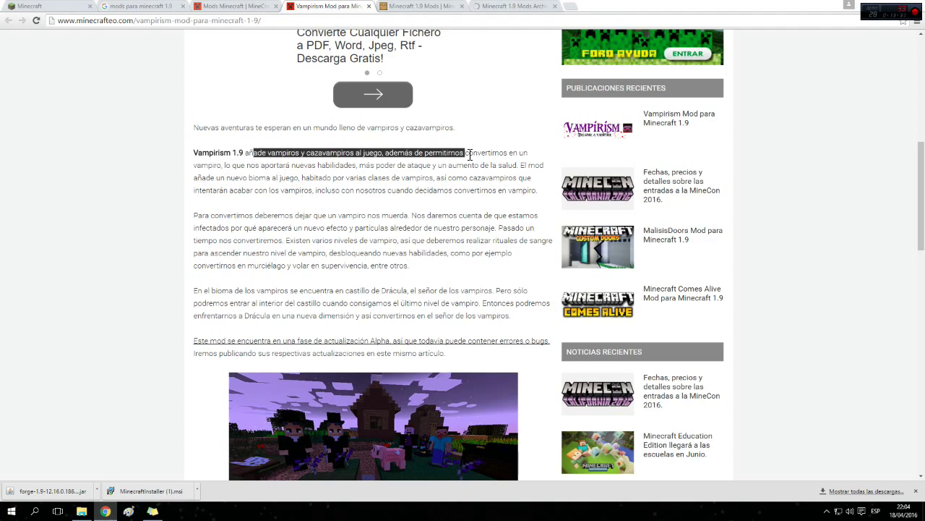
scroll(469, 169, down, 2)
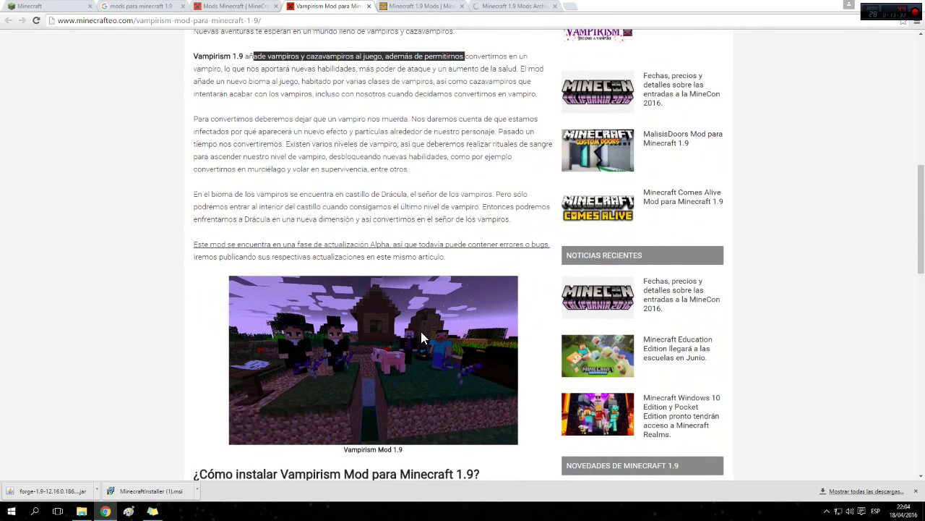
scroll(454, 214, down, 2)
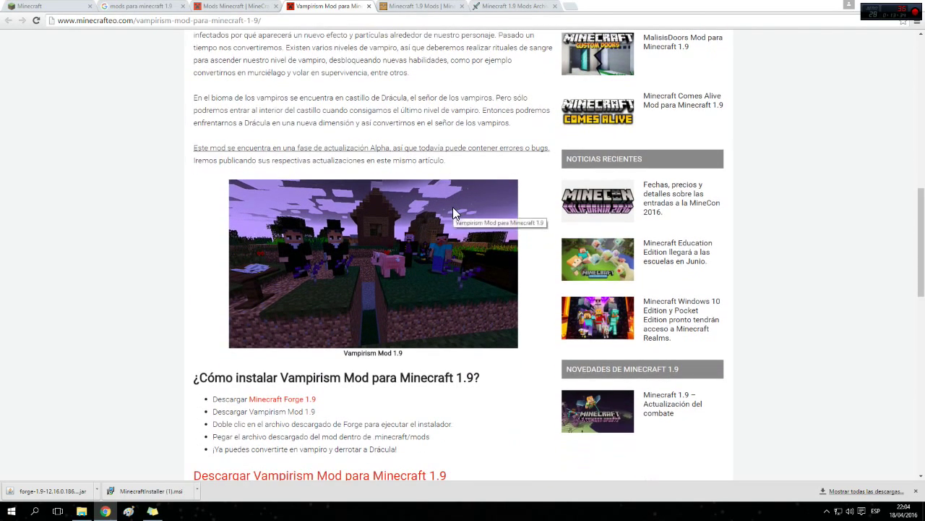
scroll(453, 206, up, 1)
scroll(453, 212, down, 4)
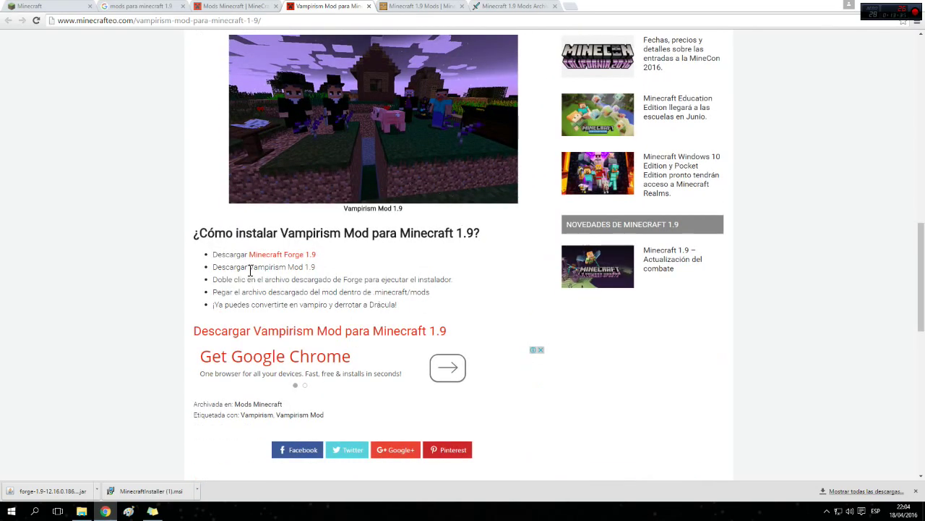
scroll(300, 296, down, 3)
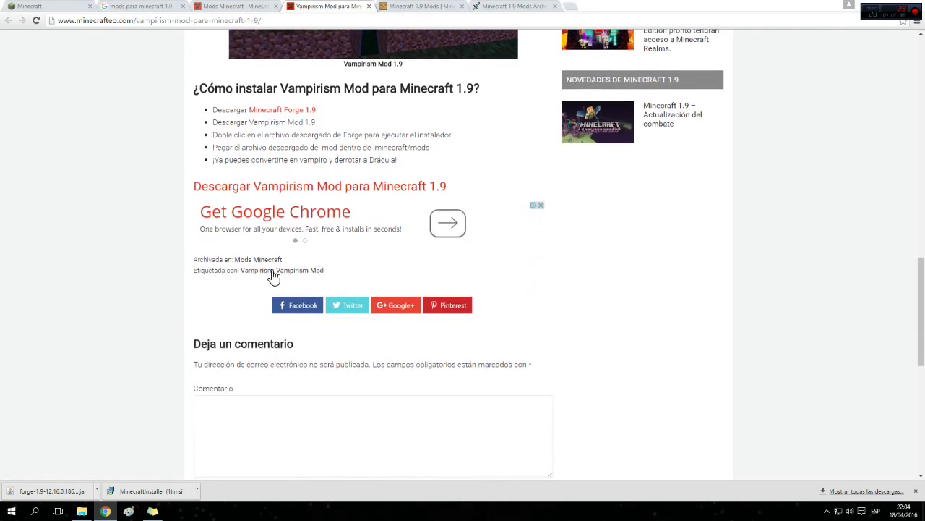
Step: Download the Vampirism mod for Minecraft 1.9, keep the jar despite the browser's warning, and show it in its folder
click(325, 193)
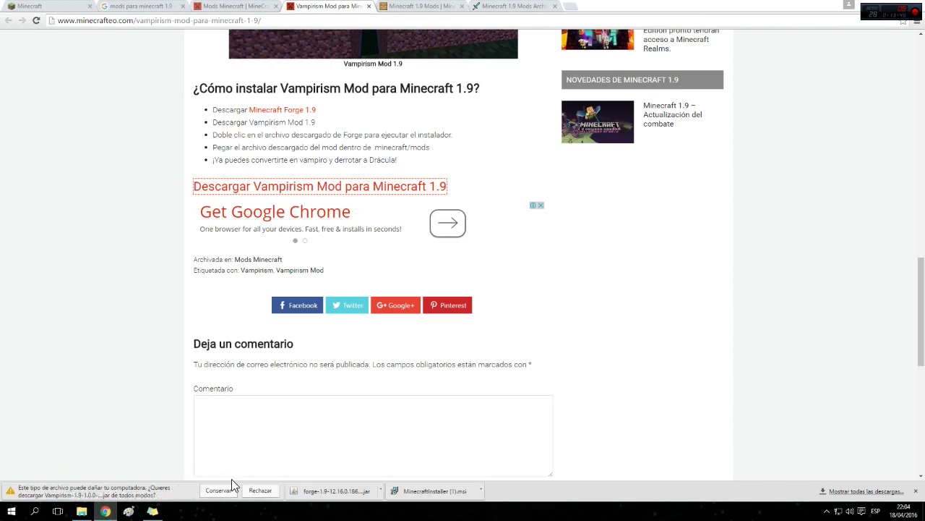
click(217, 491)
click(96, 491)
click(129, 460)
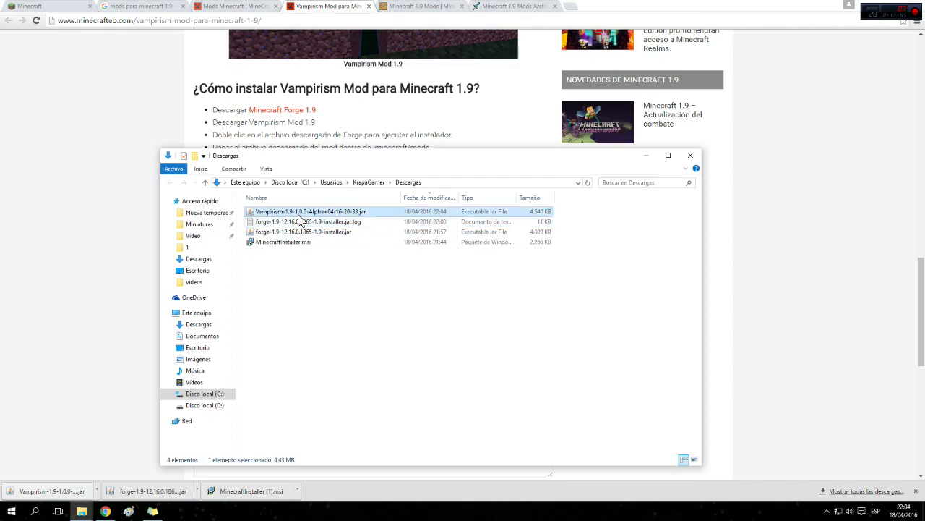
Step: Copy the downloaded Vampirism jar into the mods folder, reaching it through %appdata% and .minecraft
mouse_move(82, 511)
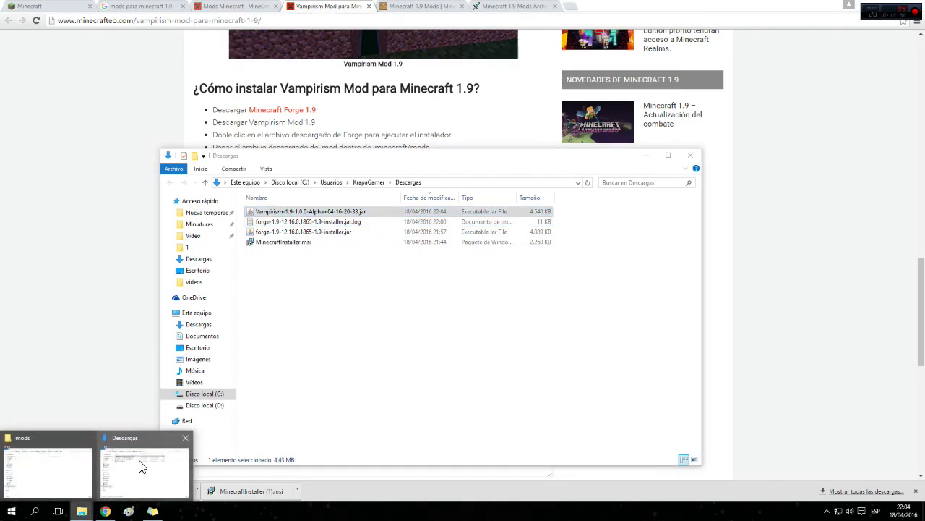
click(89, 445)
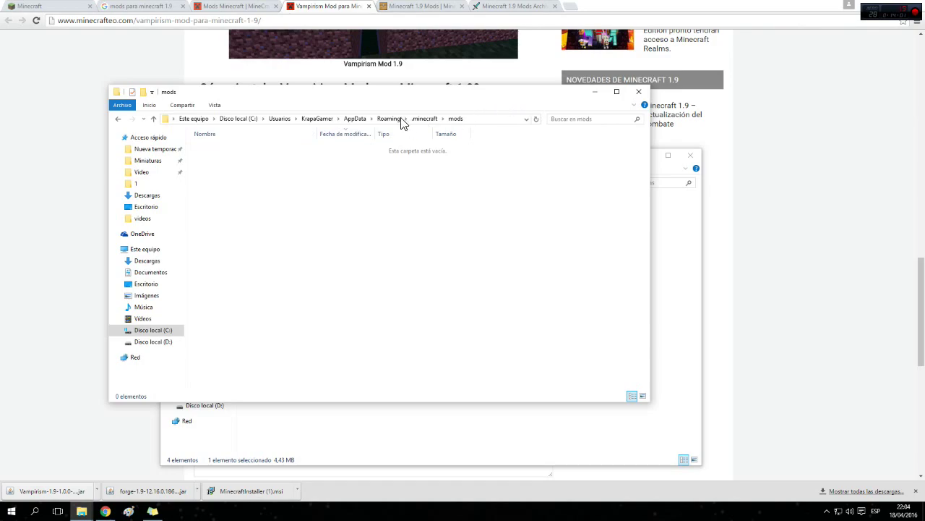
click(489, 120)
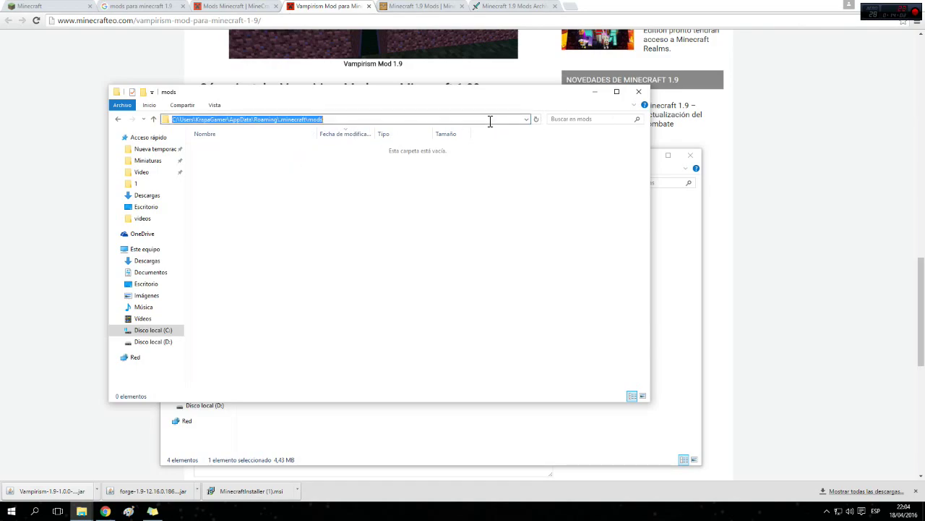
text(%app)
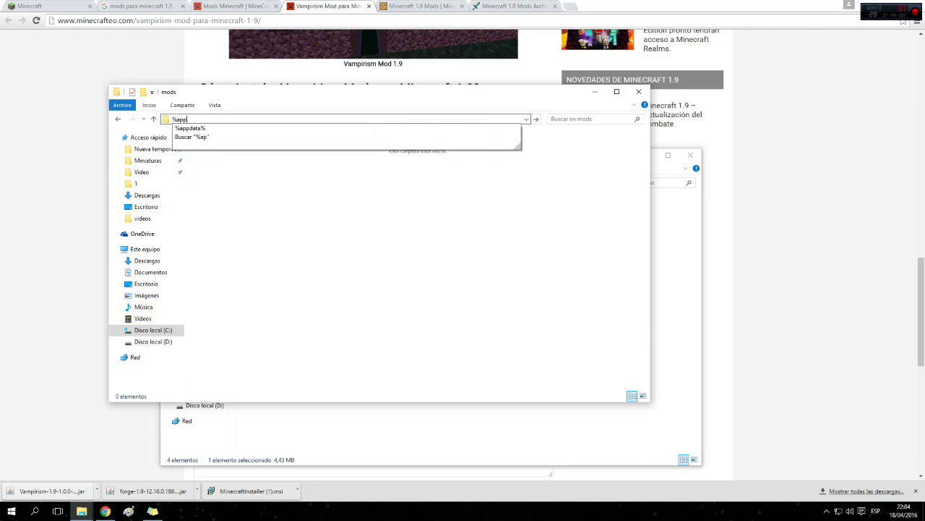
key(Down)
key(Return)
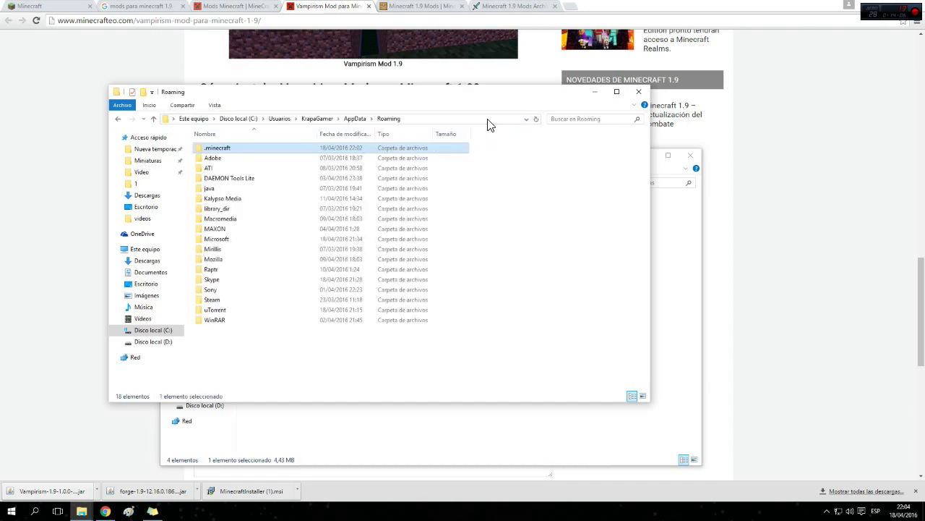
double_click(226, 151)
double_click(224, 194)
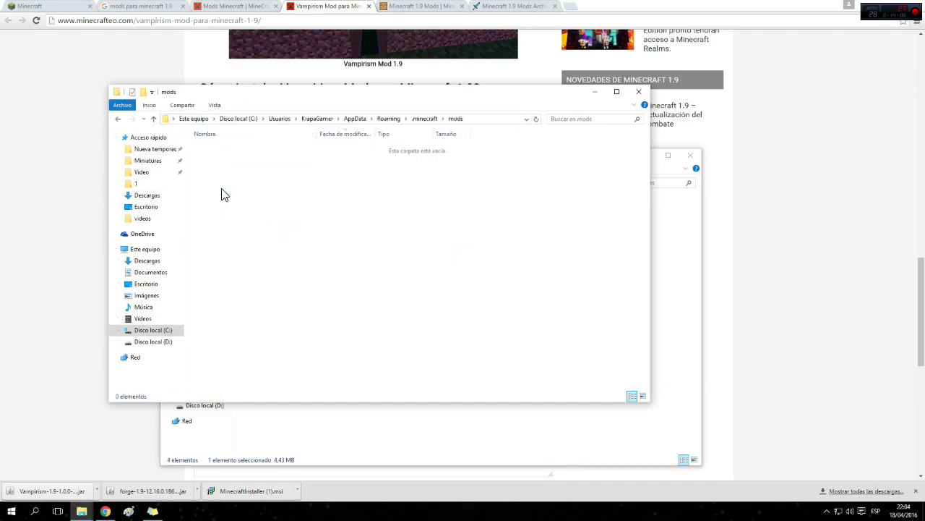
key(ctrl+v)
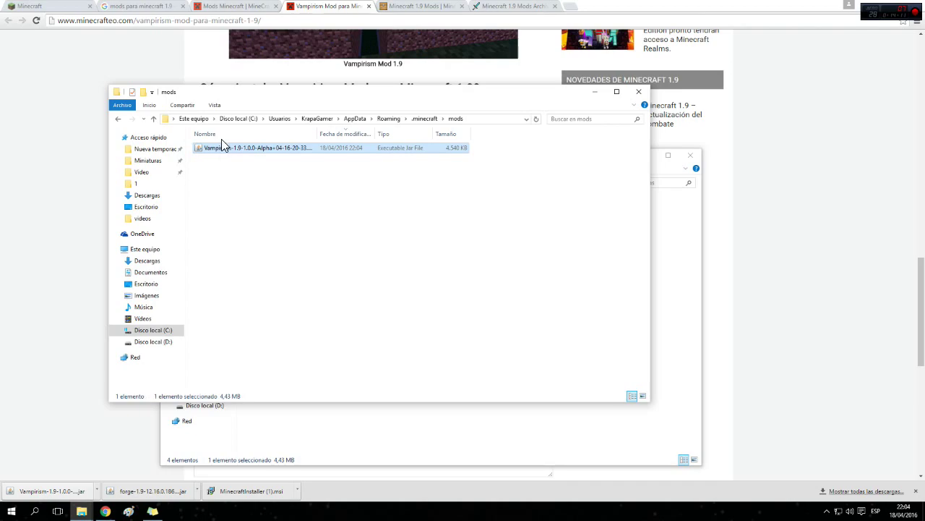
Step: Clear the open windows to show the desktop and start the Minecraft launcher
double_click(844, 13)
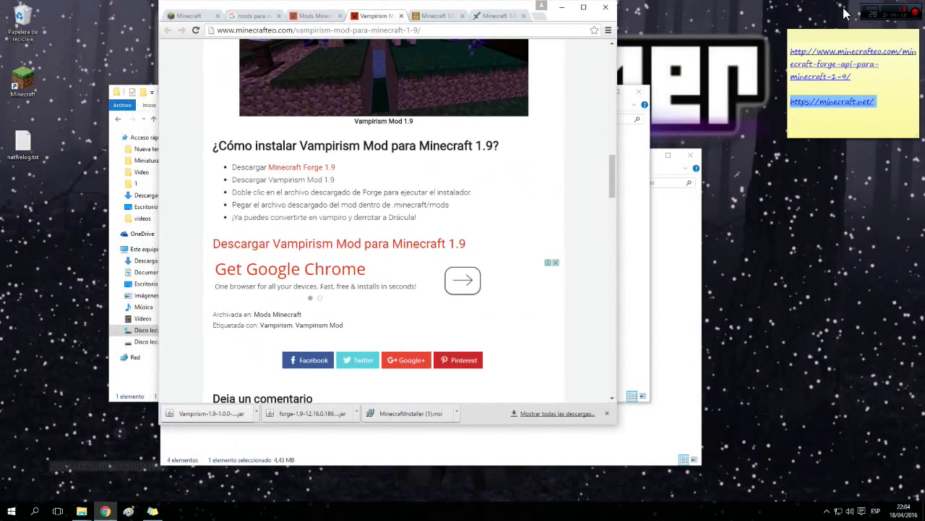
right_click(347, 508)
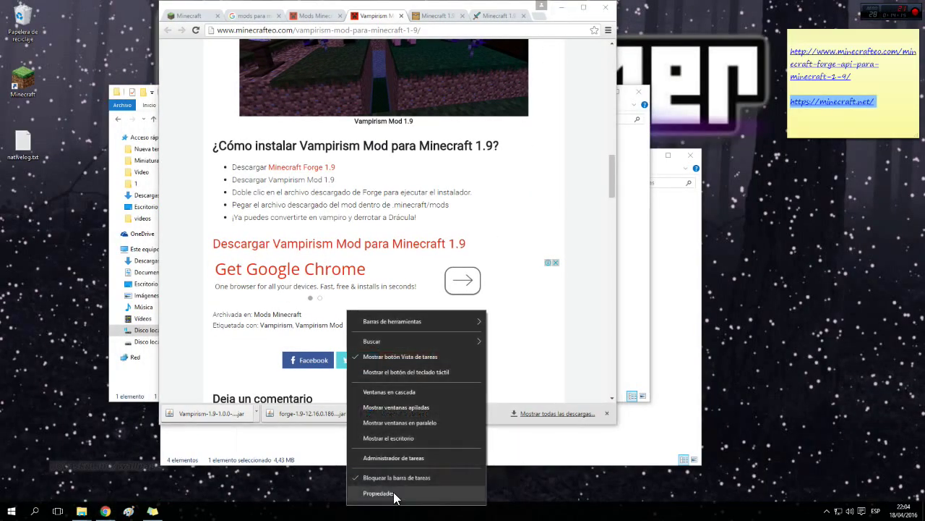
click(405, 438)
double_click(26, 86)
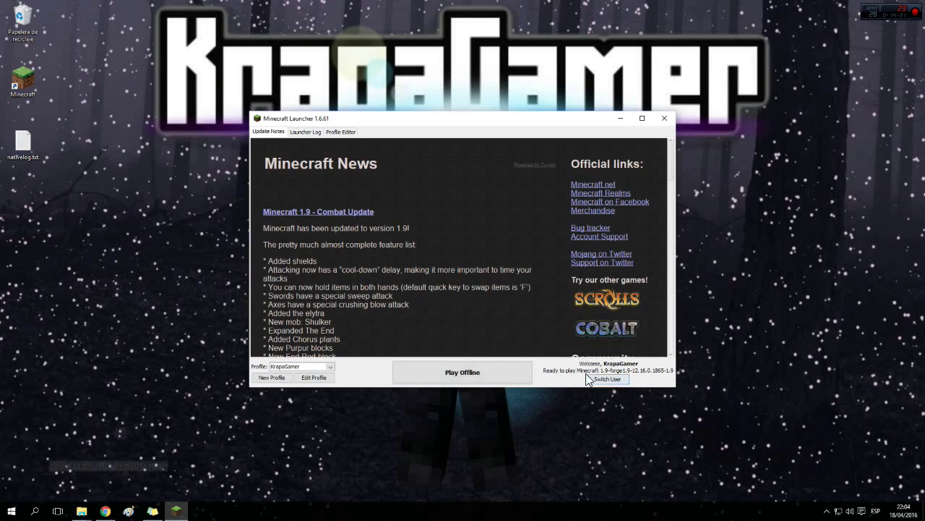
Step: Check the version selected in the launcher profile, close the profile editor without saving and start the game
click(323, 376)
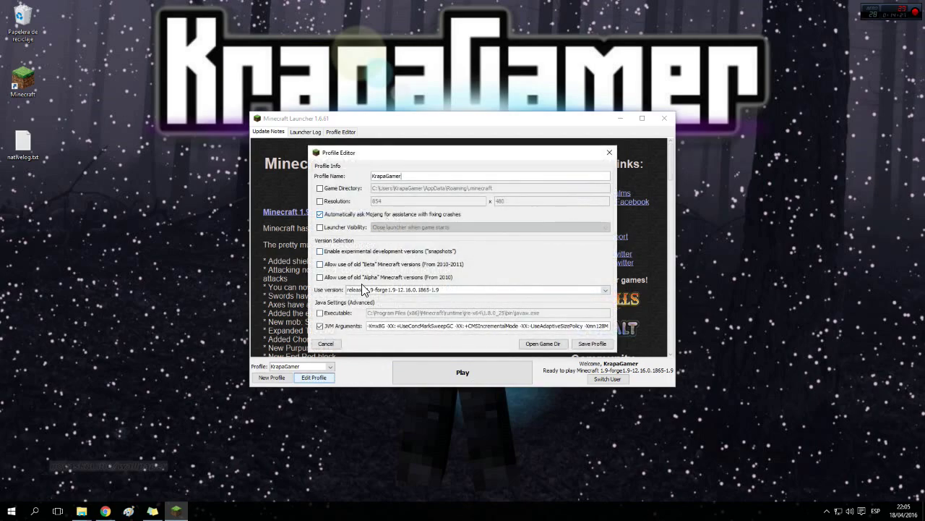
click(609, 153)
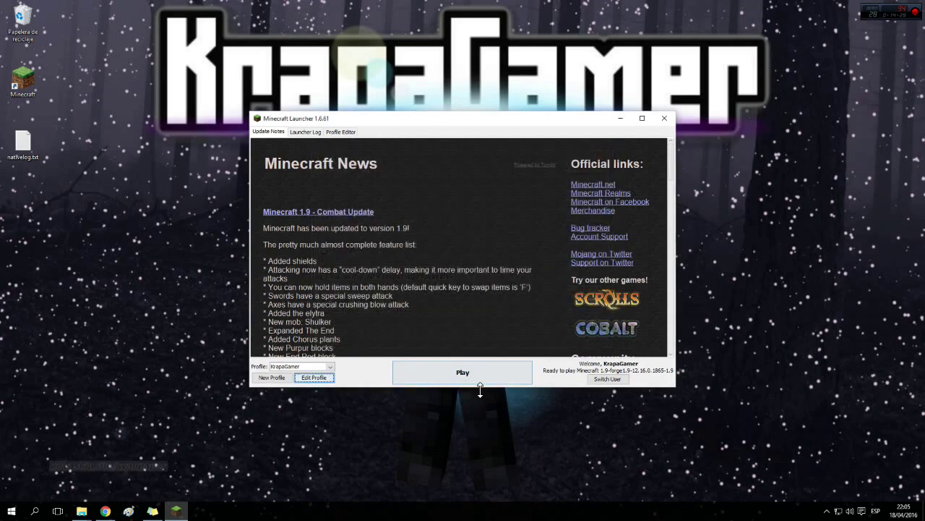
click(471, 371)
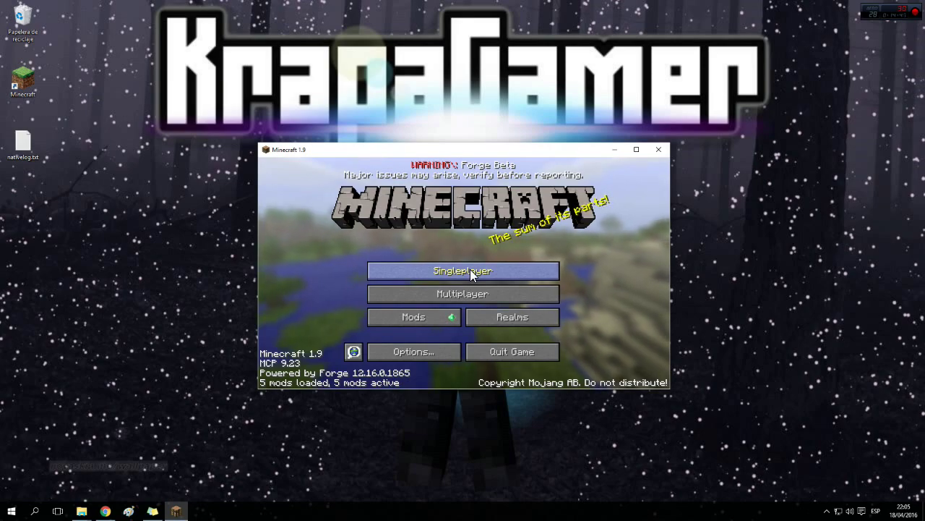
Step: Check the Vampirism entry and its details in the list of loaded mods, then return to the main menu
click(442, 314)
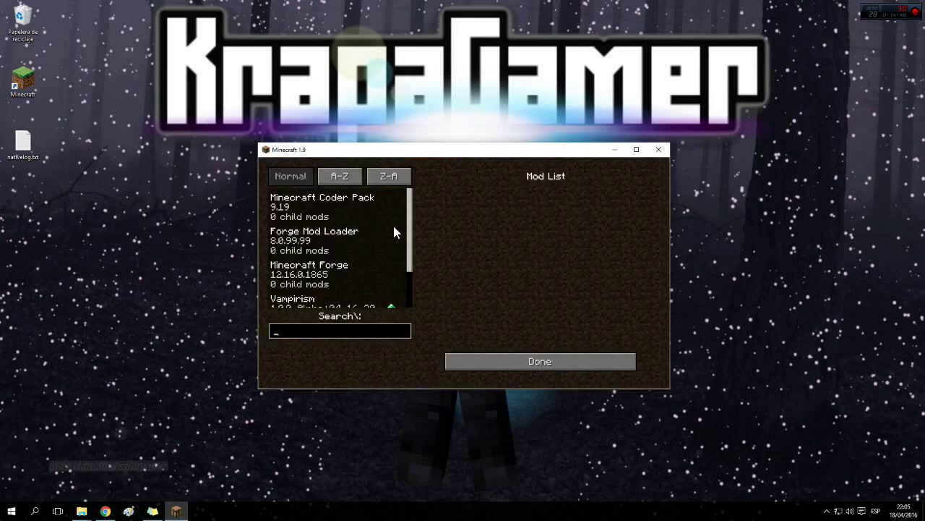
drag(407, 229, 403, 283)
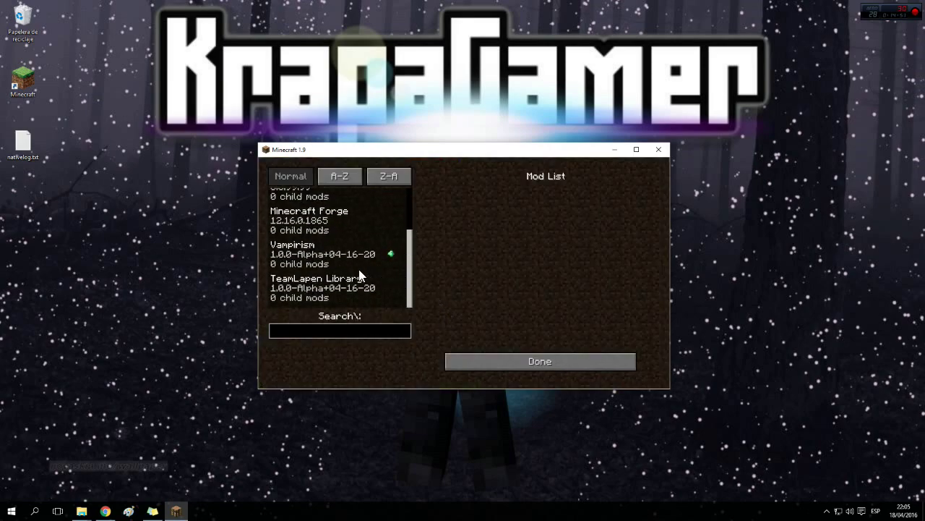
click(322, 256)
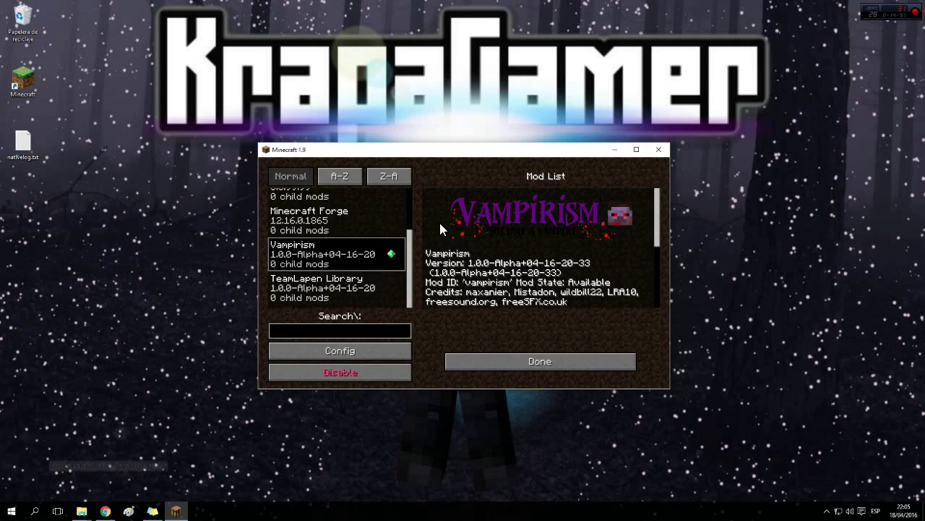
click(530, 361)
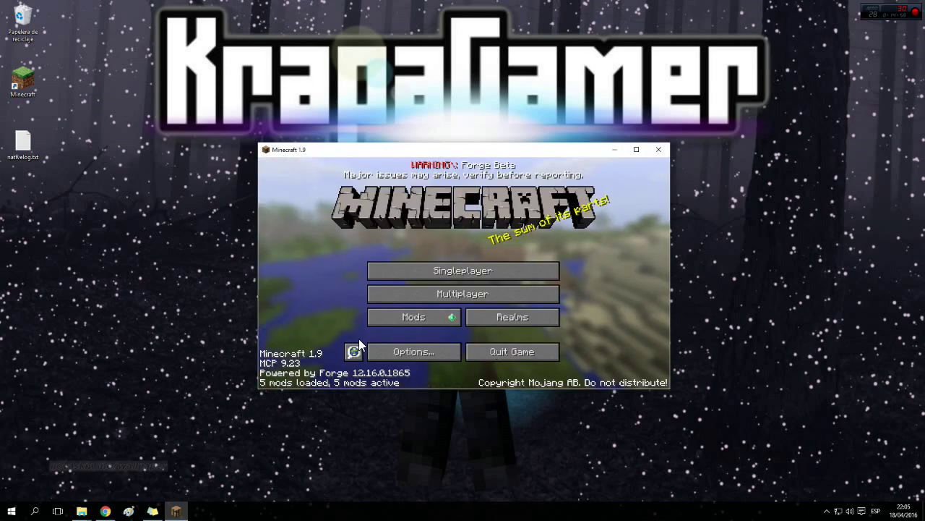
Step: Create a new singleplayer world in Survival mode with the default name New World
click(444, 272)
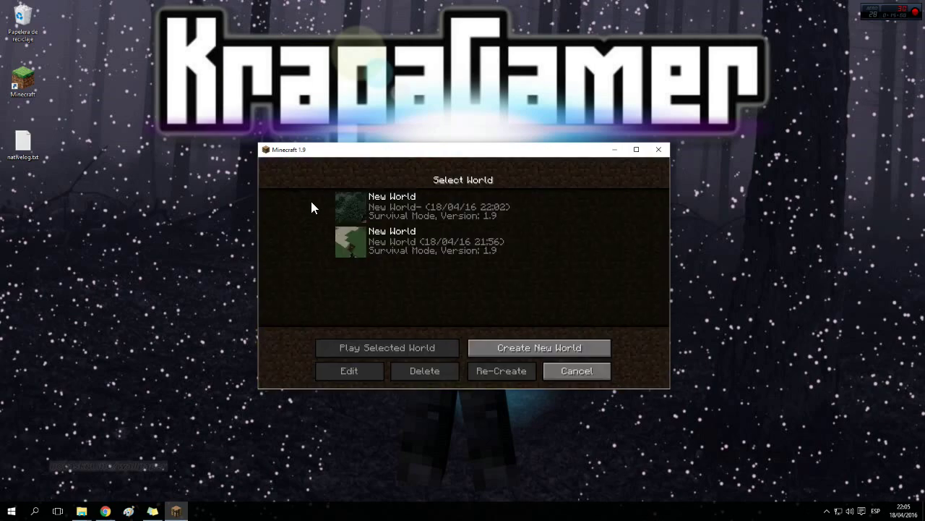
click(494, 347)
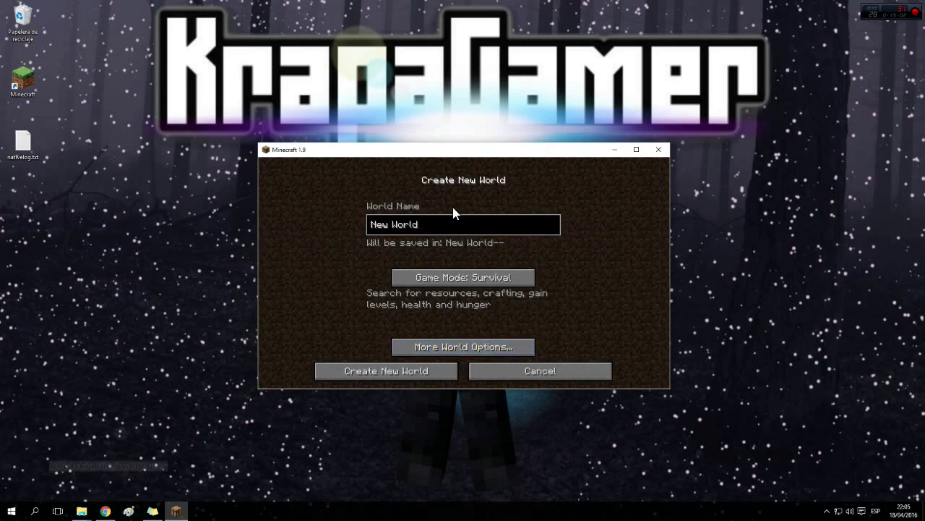
click(384, 370)
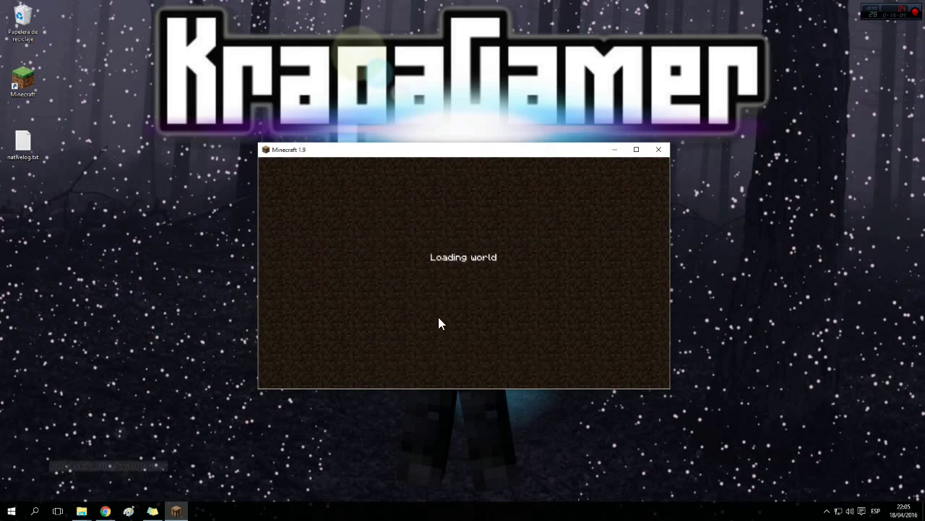